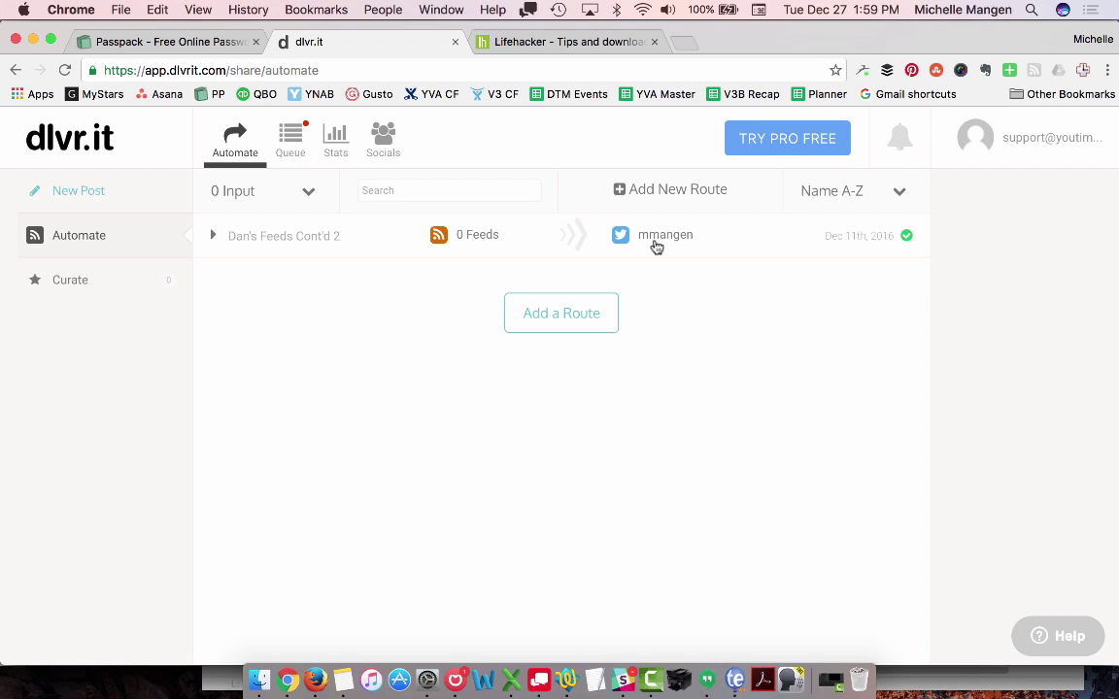
Add a new route in dlvr.it, then switch to the Lifehacker website tab
left_click(560, 315)
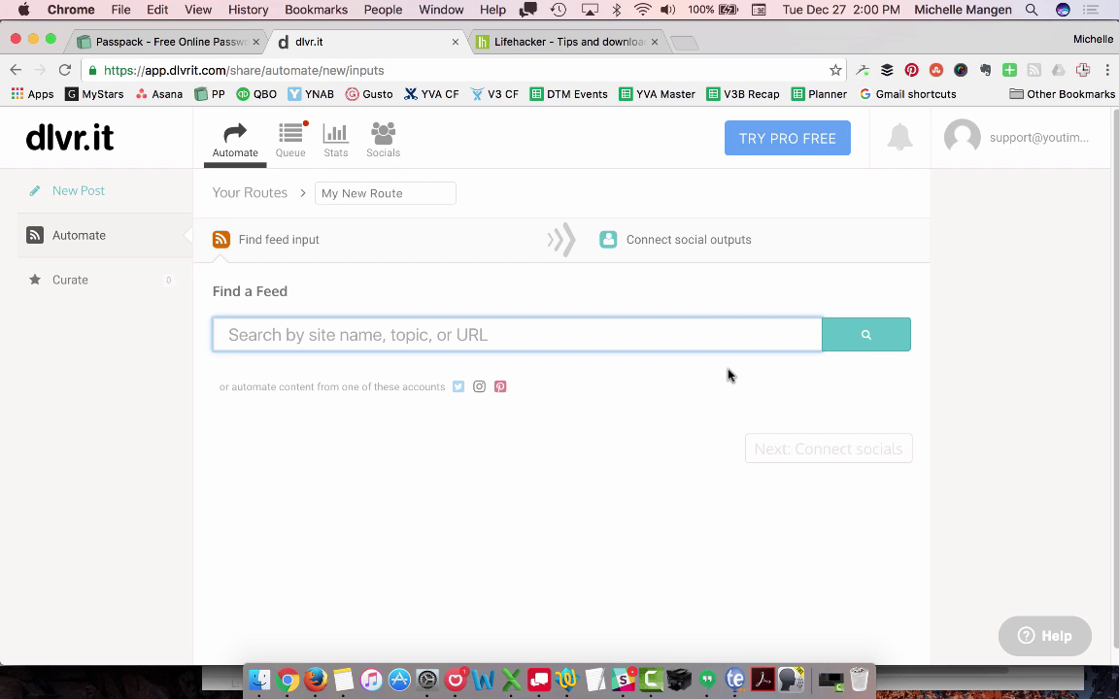
left_click(582, 42)
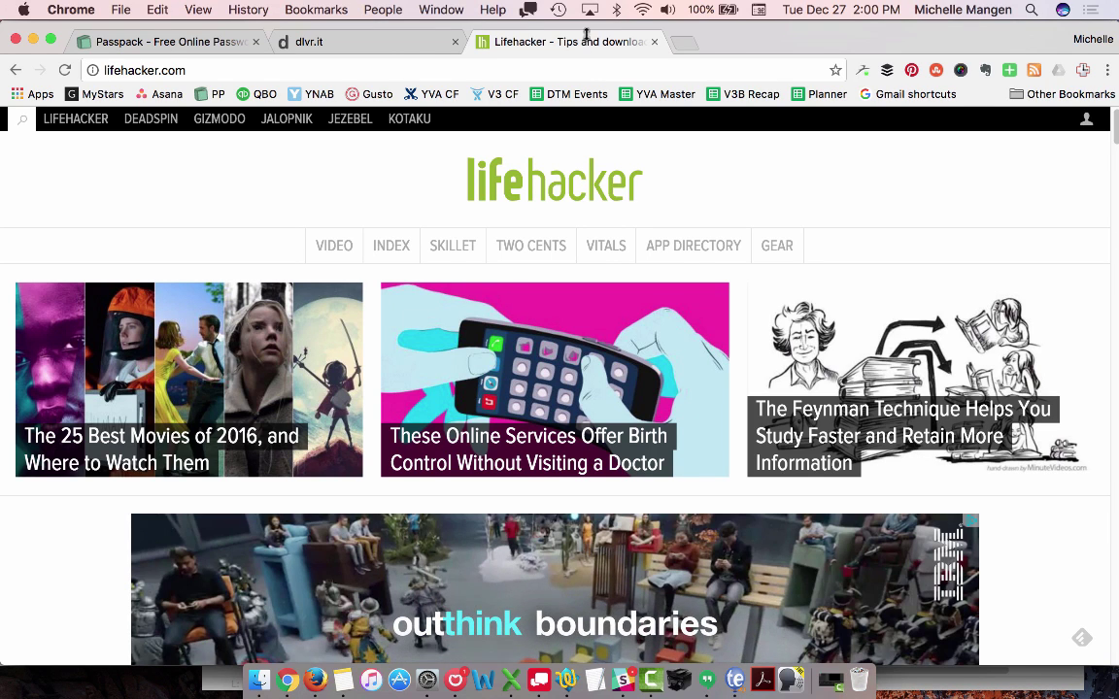
Copy the link address of Lifehacker's RSS feed and return to the dlvr.it tab
left_click(1033, 71)
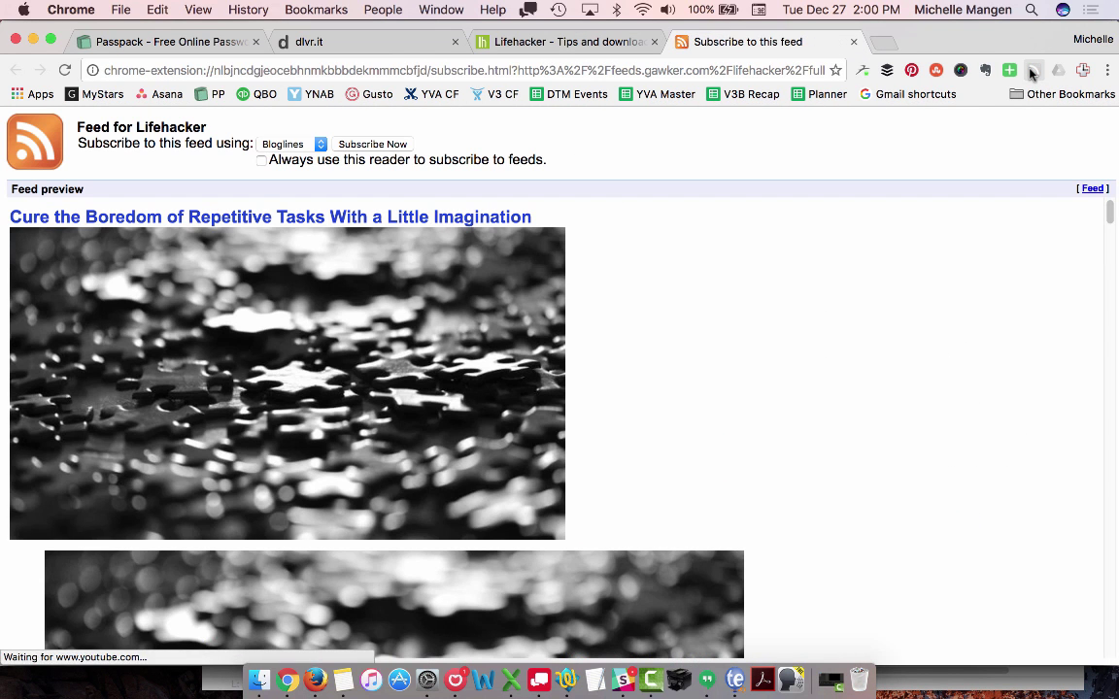
right_click(1090, 191)
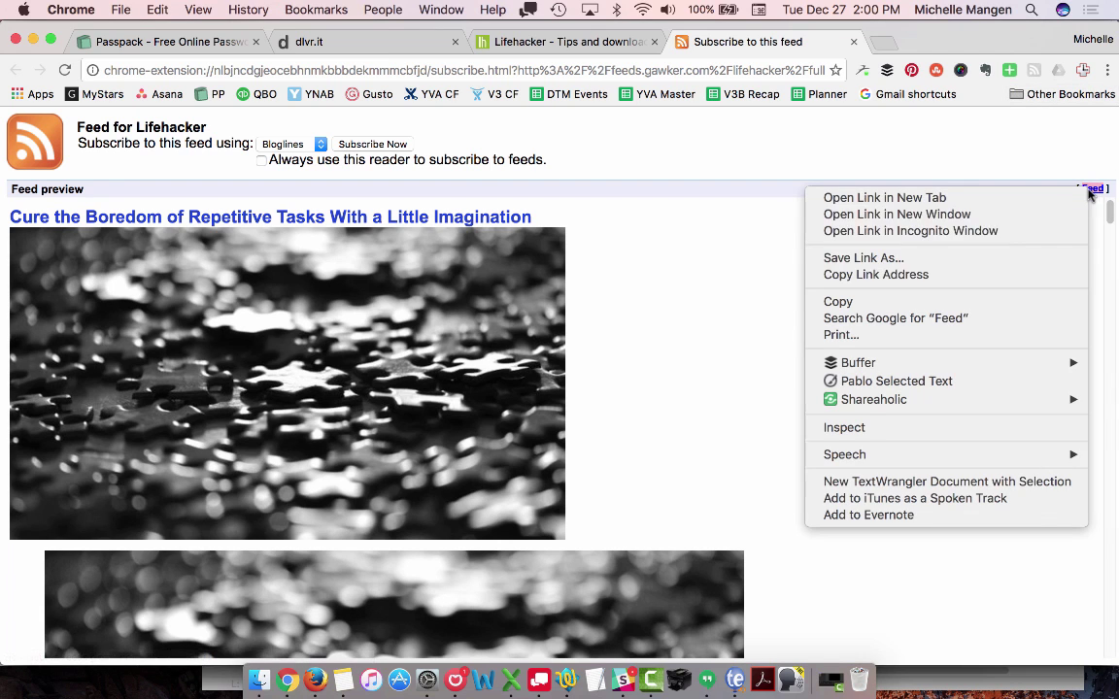
left_click(899, 277)
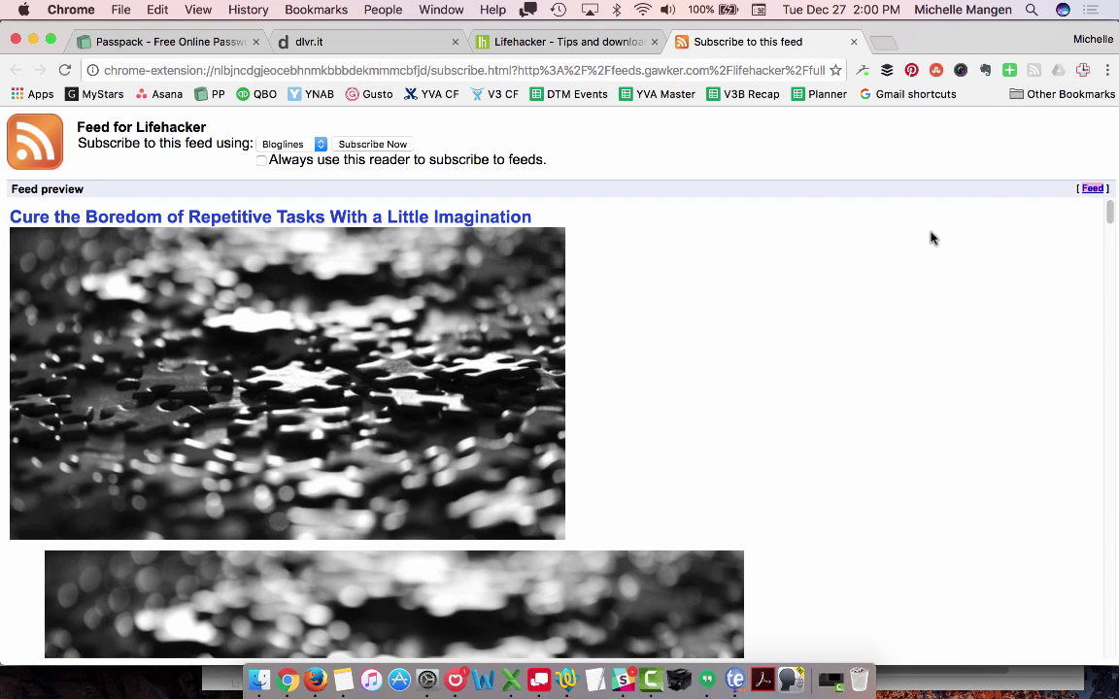
left_click(544, 40)
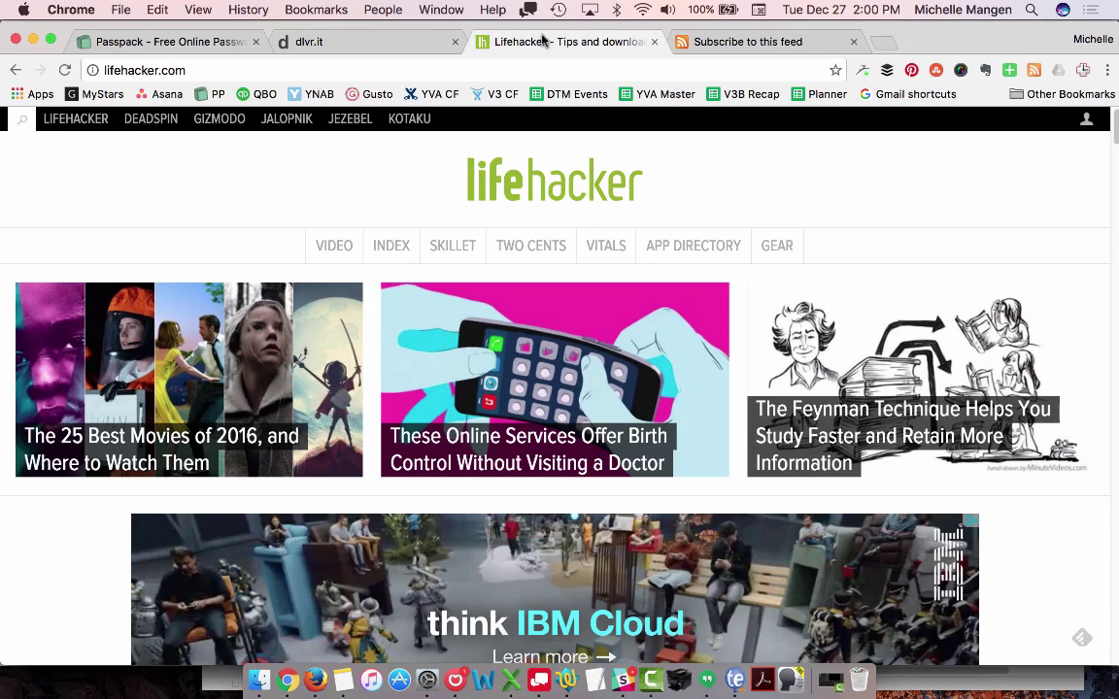
left_click(298, 43)
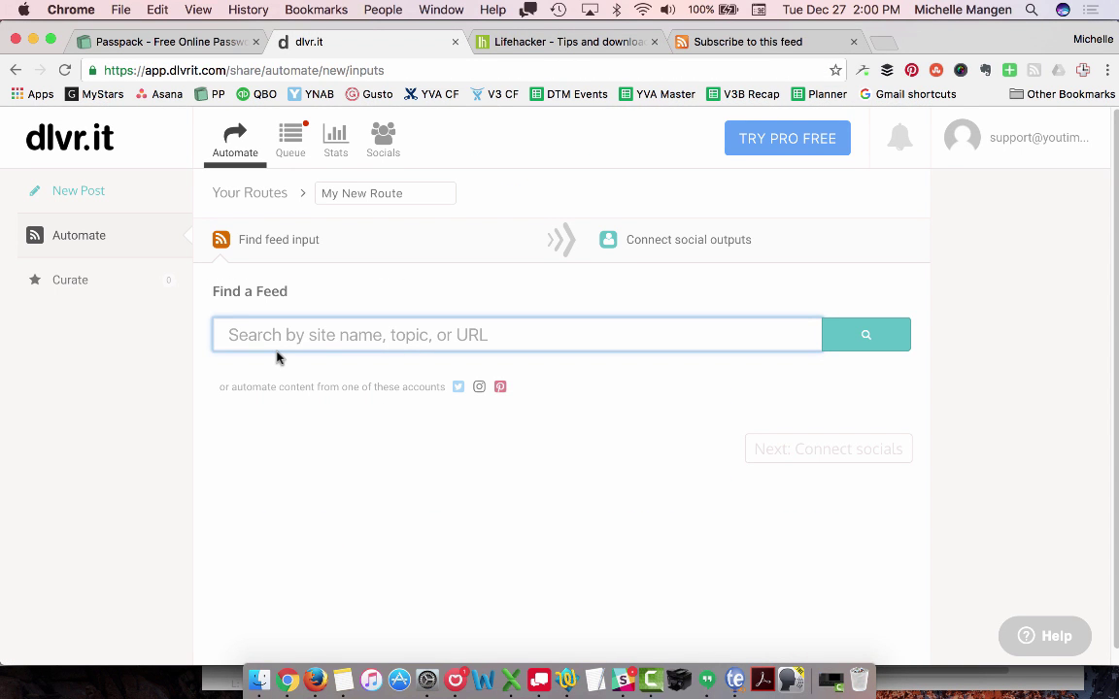
Search dlvr.it feeds for 'lifehacker', then clear the search box
type("lifehacker")
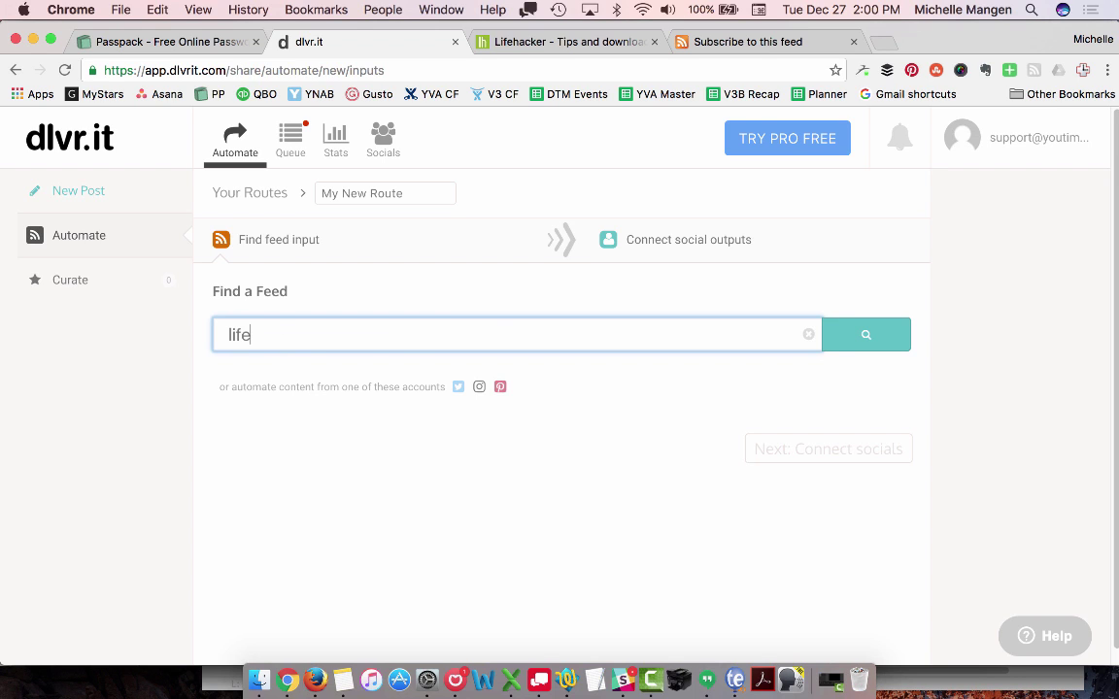
left_click(851, 346)
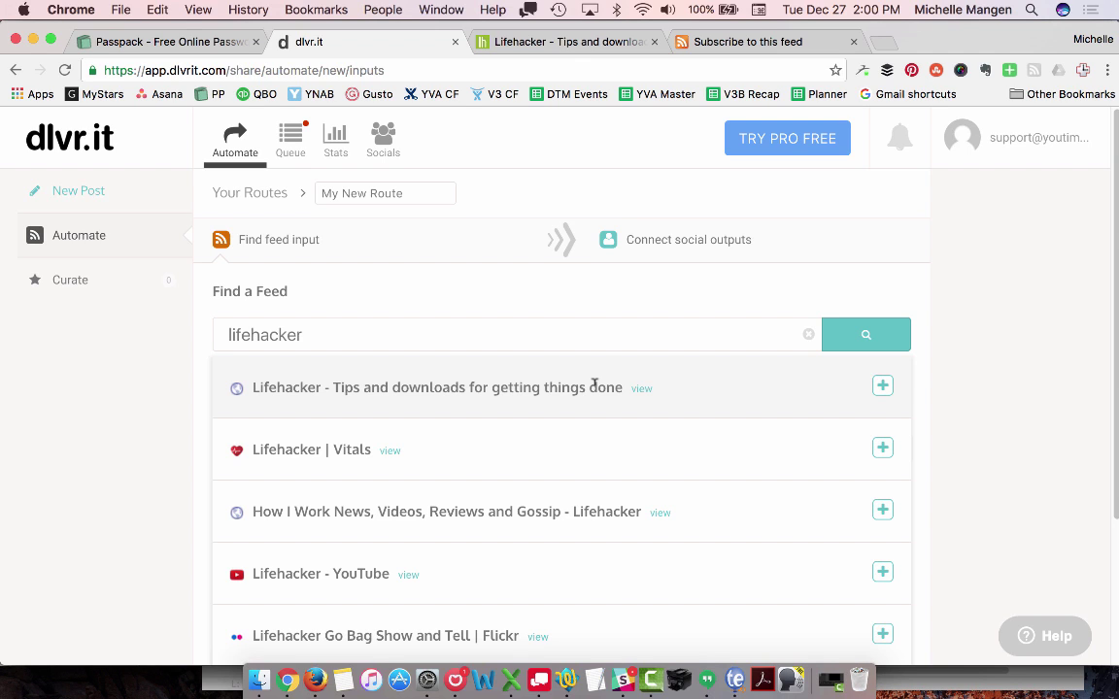
double_click(335, 332)
left_click(808, 333)
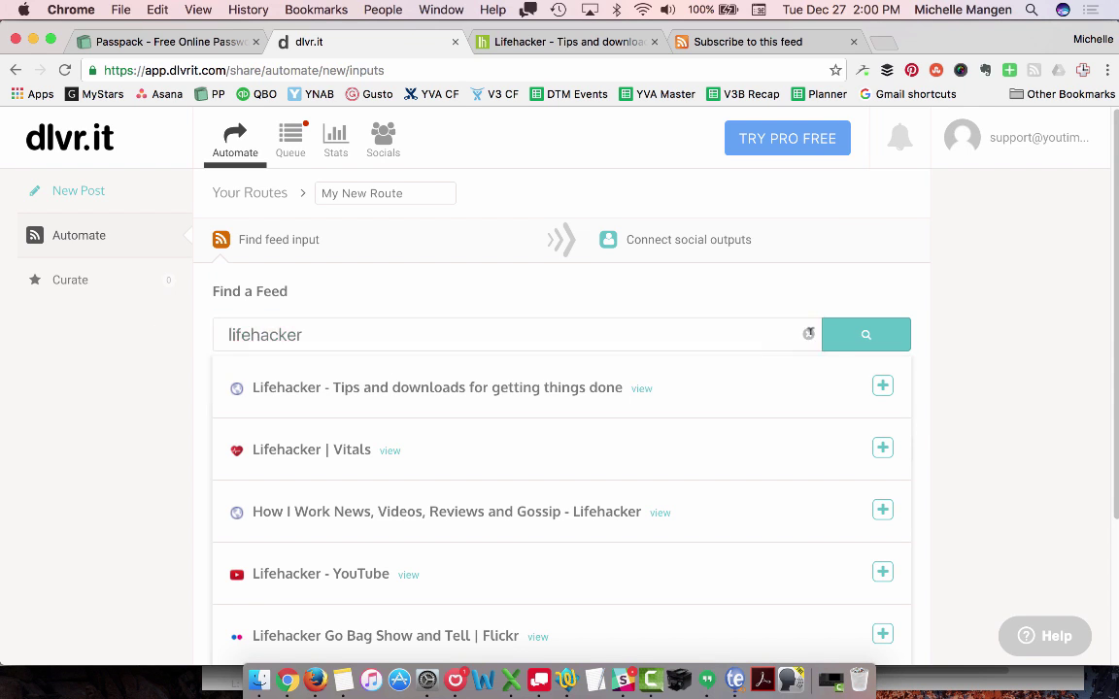
key("super+v")
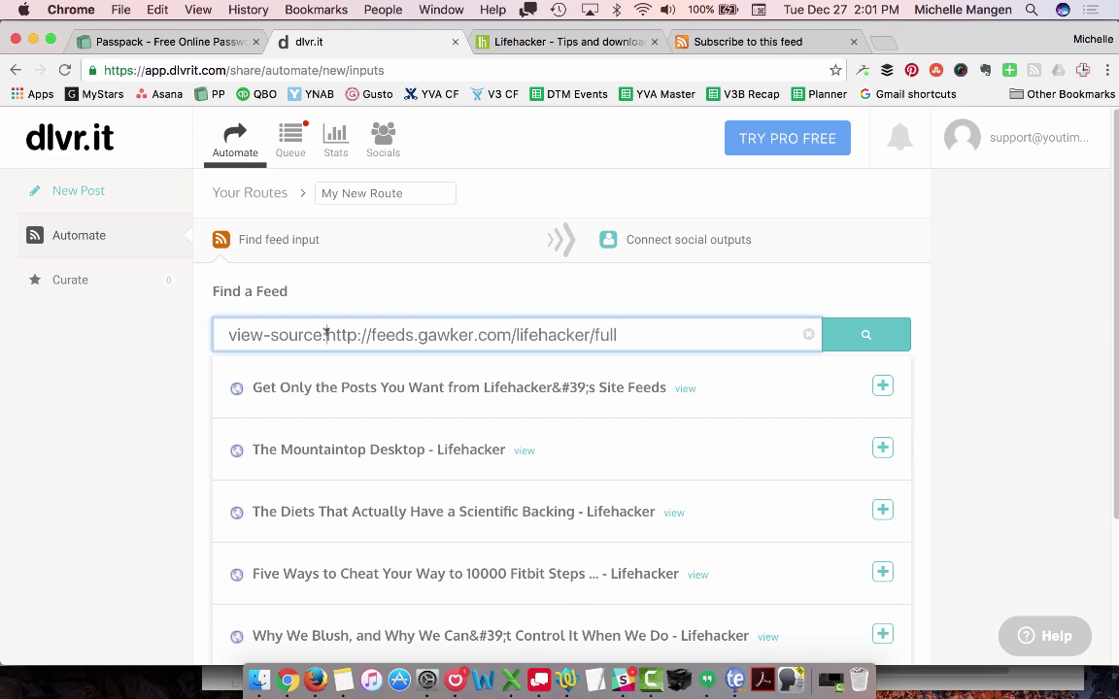
left_click_drag(326, 335, 175, 323)
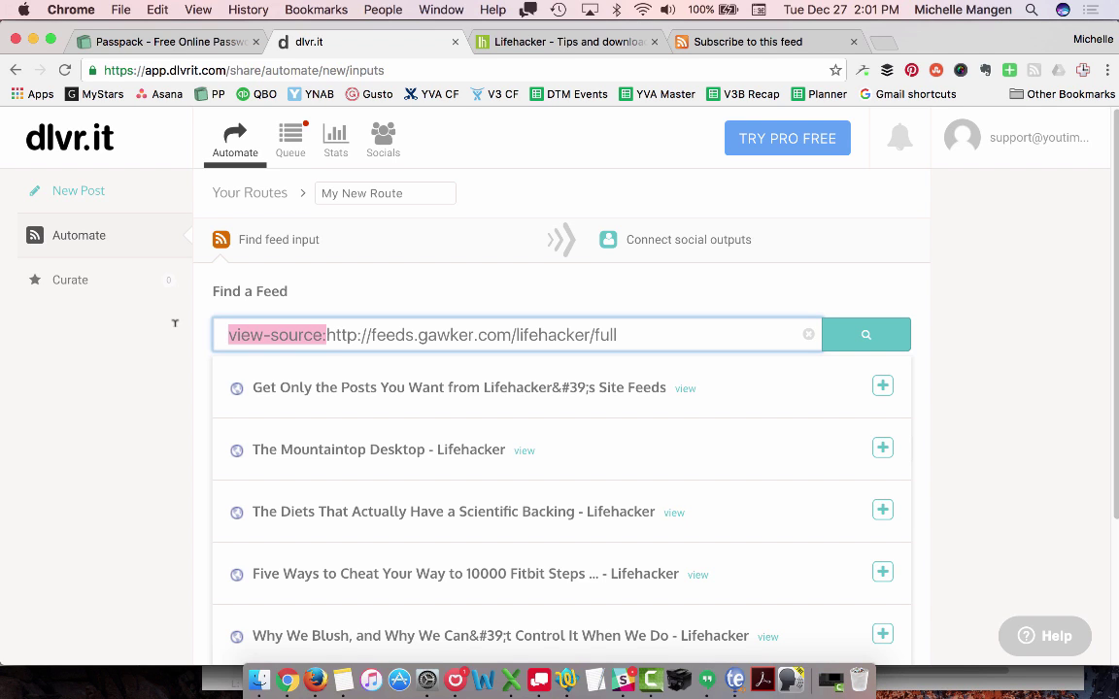
key("BackSpace")
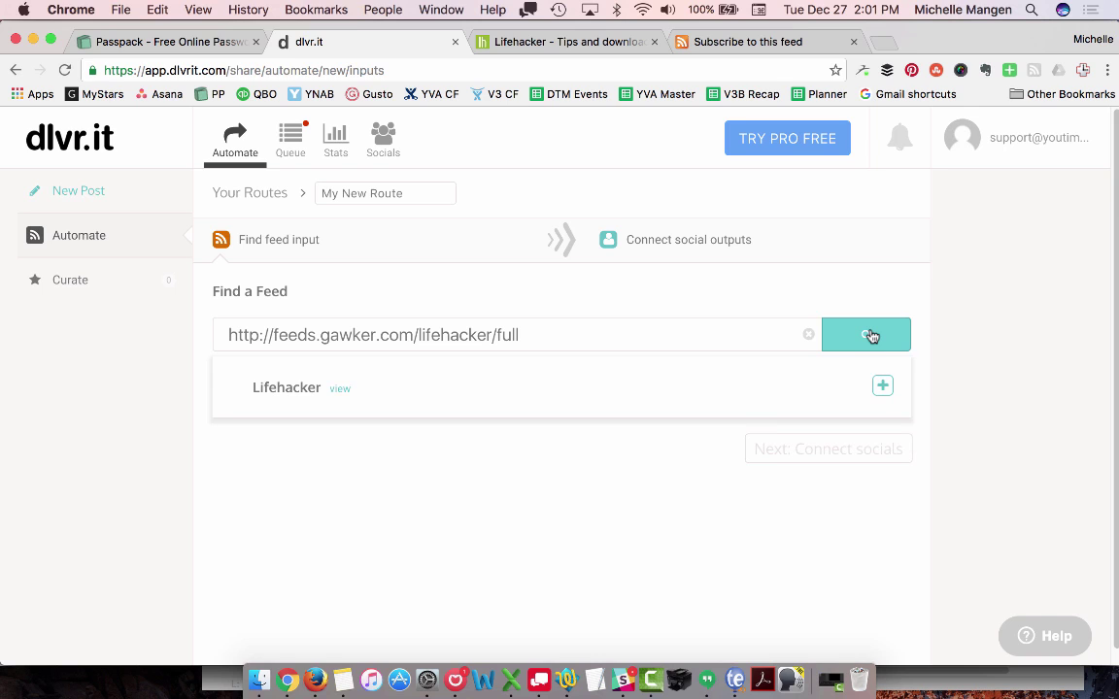
left_click(883, 388)
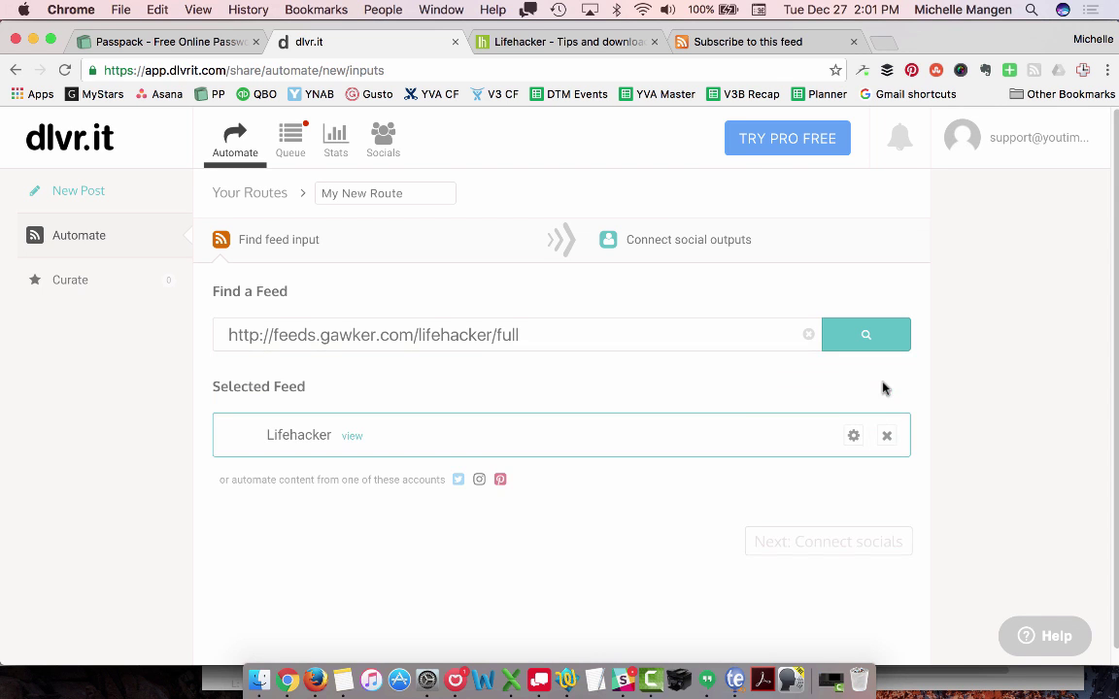
scroll(609, 568, "down", 1)
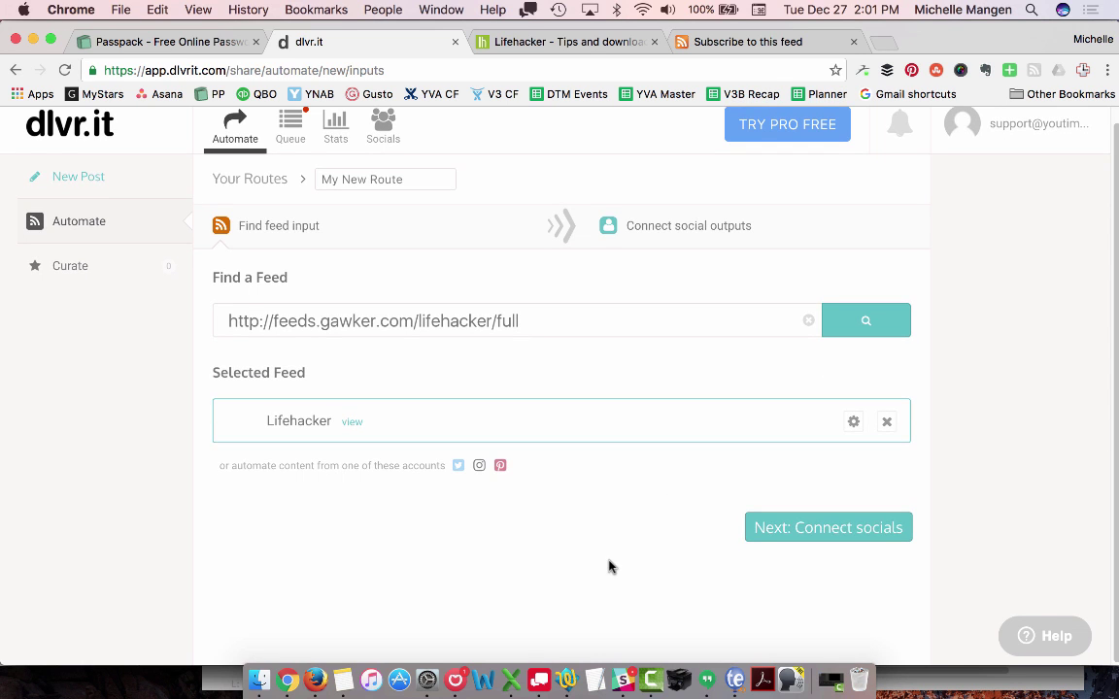
Advance to Connect social outputs, browsing other networks but keeping only the Twitter account
left_click(829, 539)
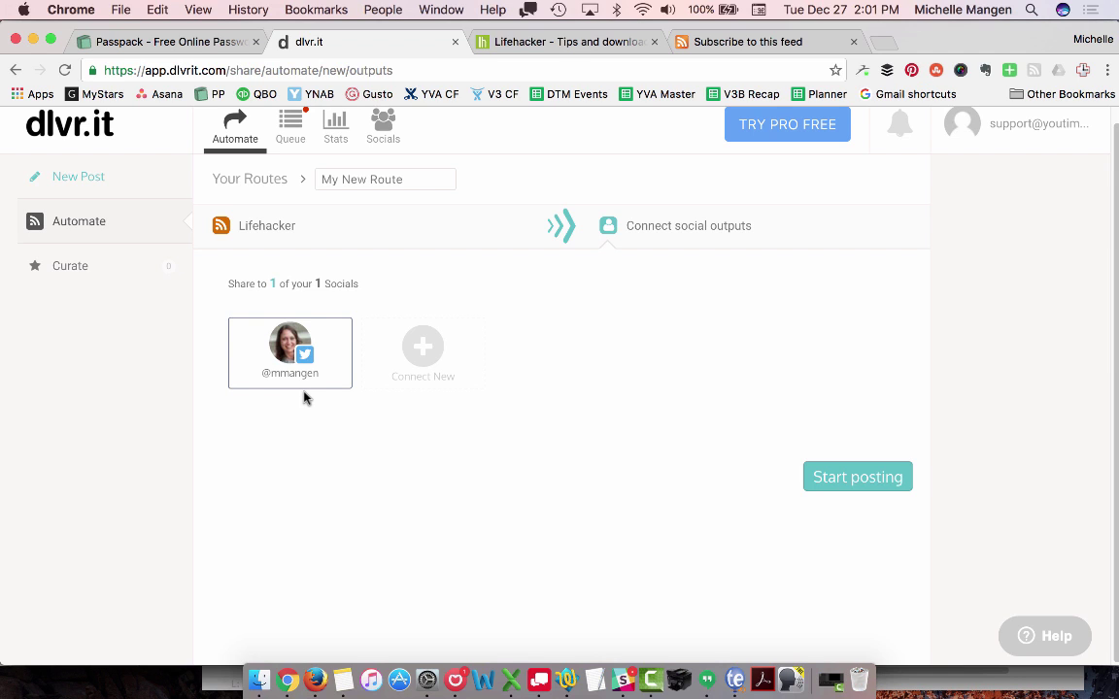
left_click(427, 342)
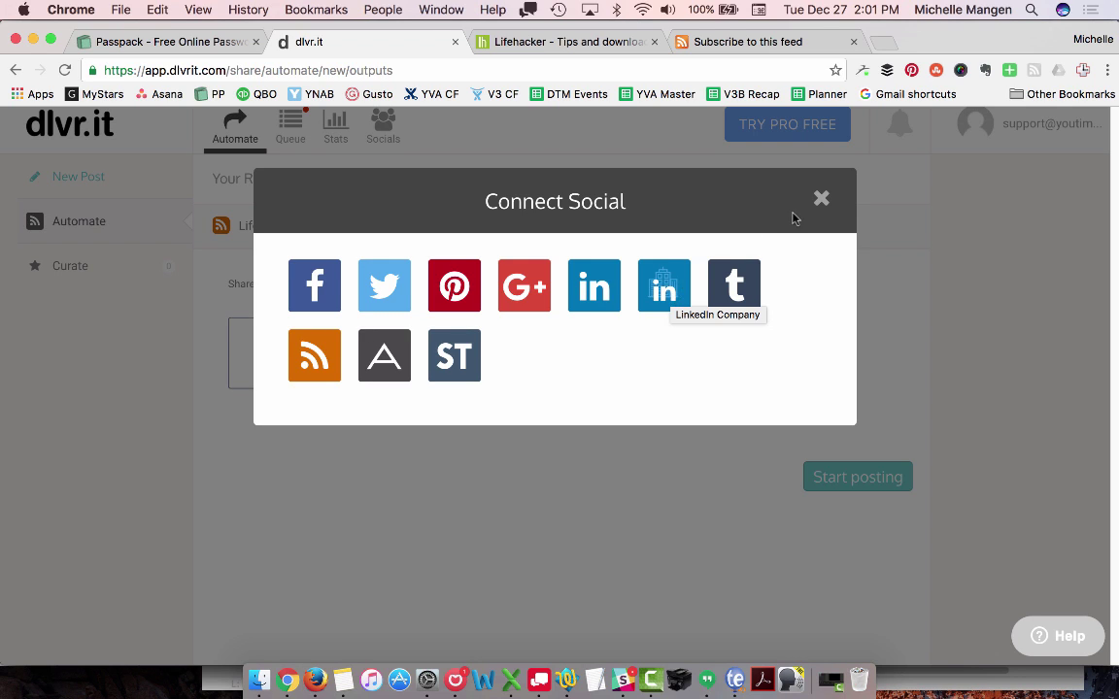
left_click(821, 198)
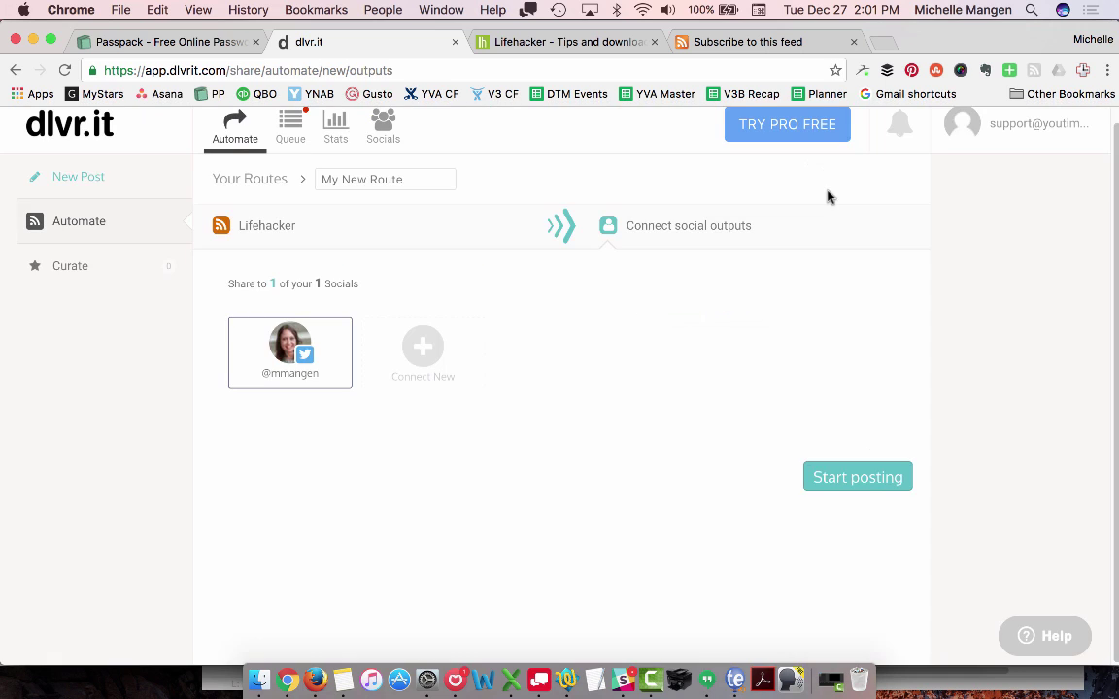
Start posting so My New Route goes live sharing Lifehacker to Twitter
left_click(849, 482)
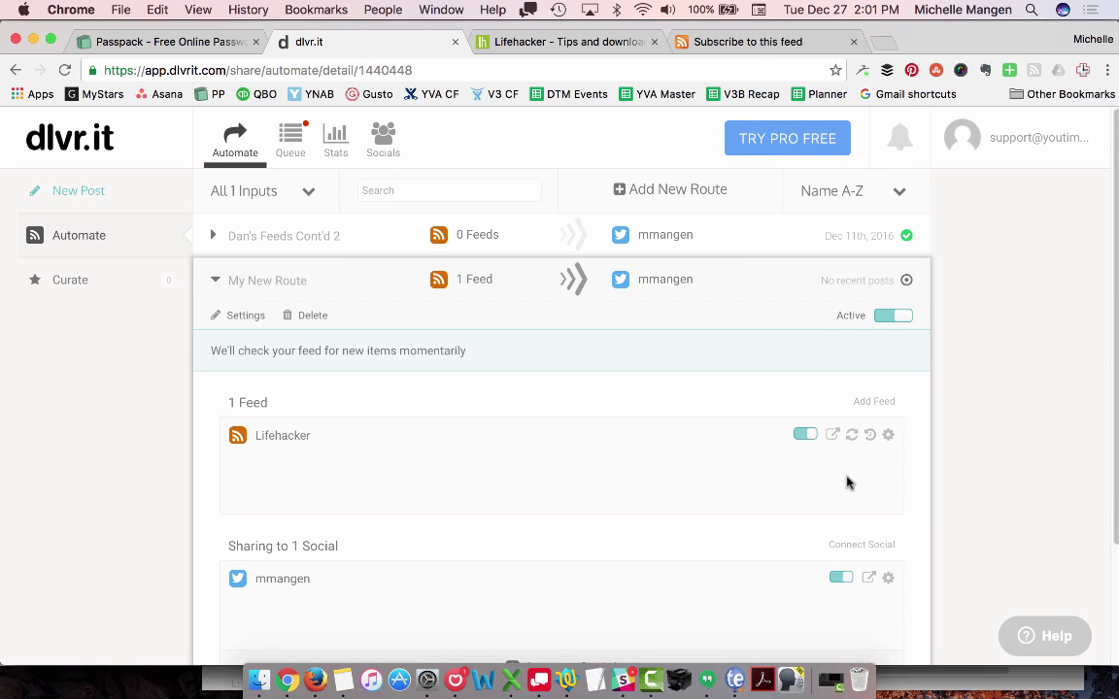
scroll(847, 482, "down", 1)
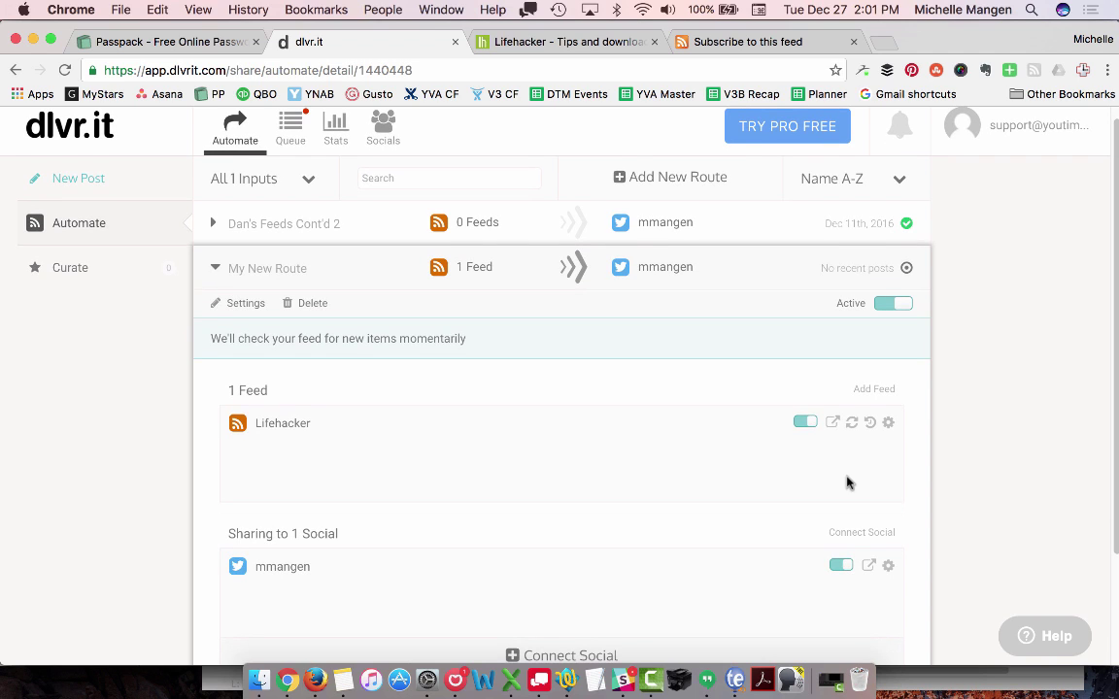
Show the Lifehacker feed's Updates settings: every 30 minutes, 10 per update, 100 per day
left_click(889, 426)
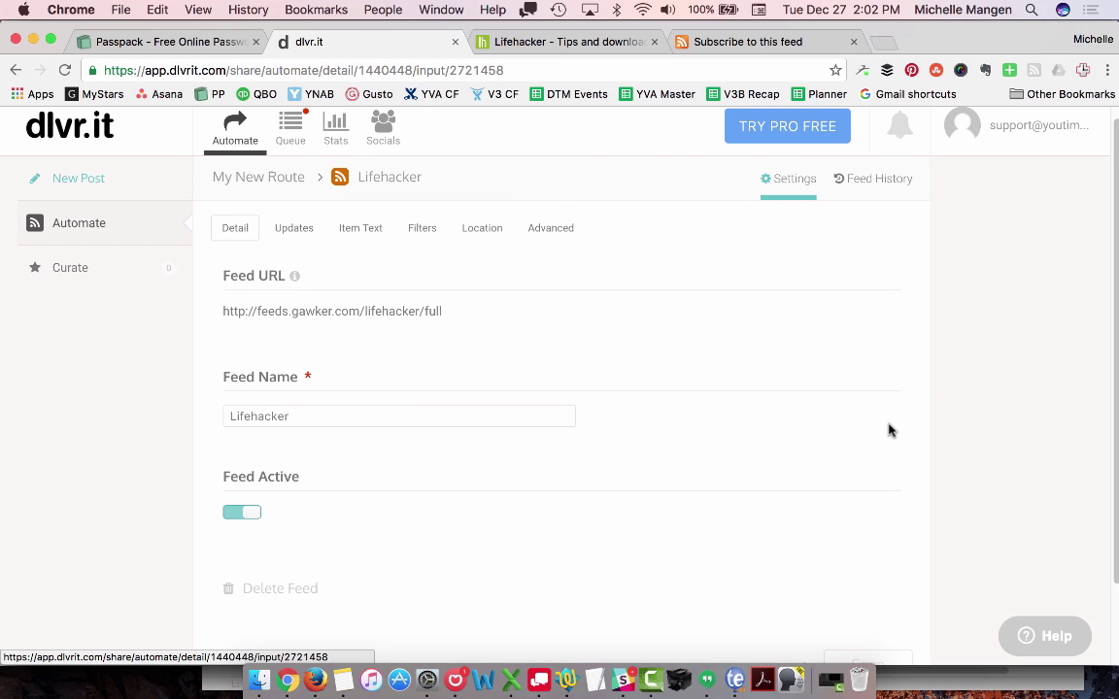
scroll(427, 419, "down", 3)
scroll(428, 419, "up", 3)
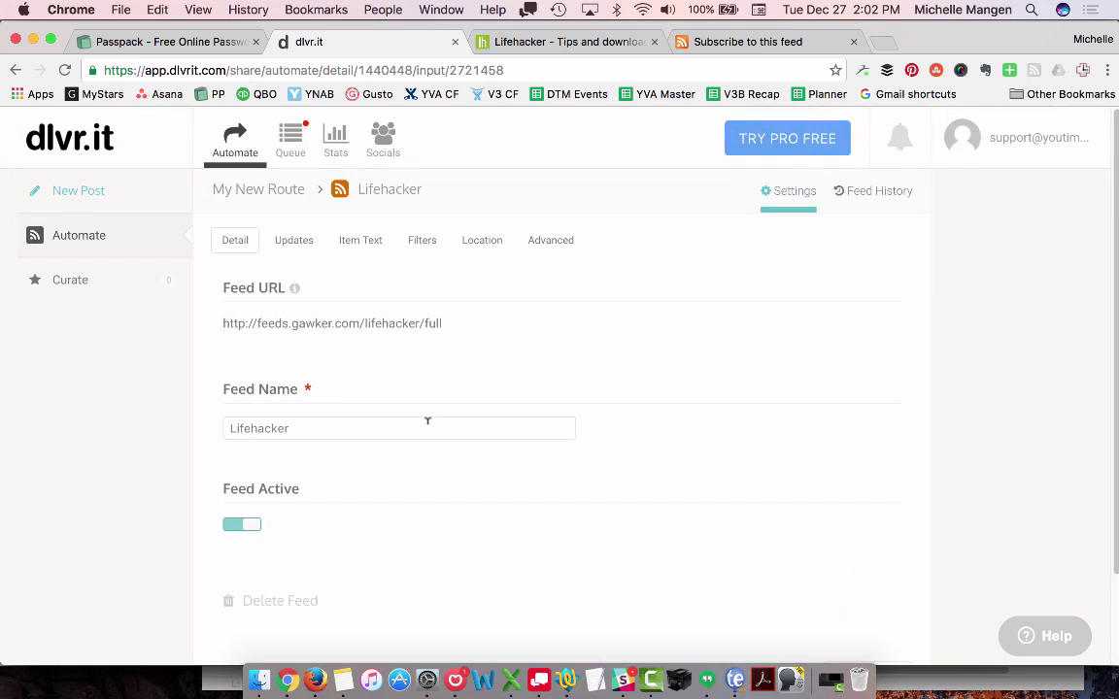
left_click(294, 243)
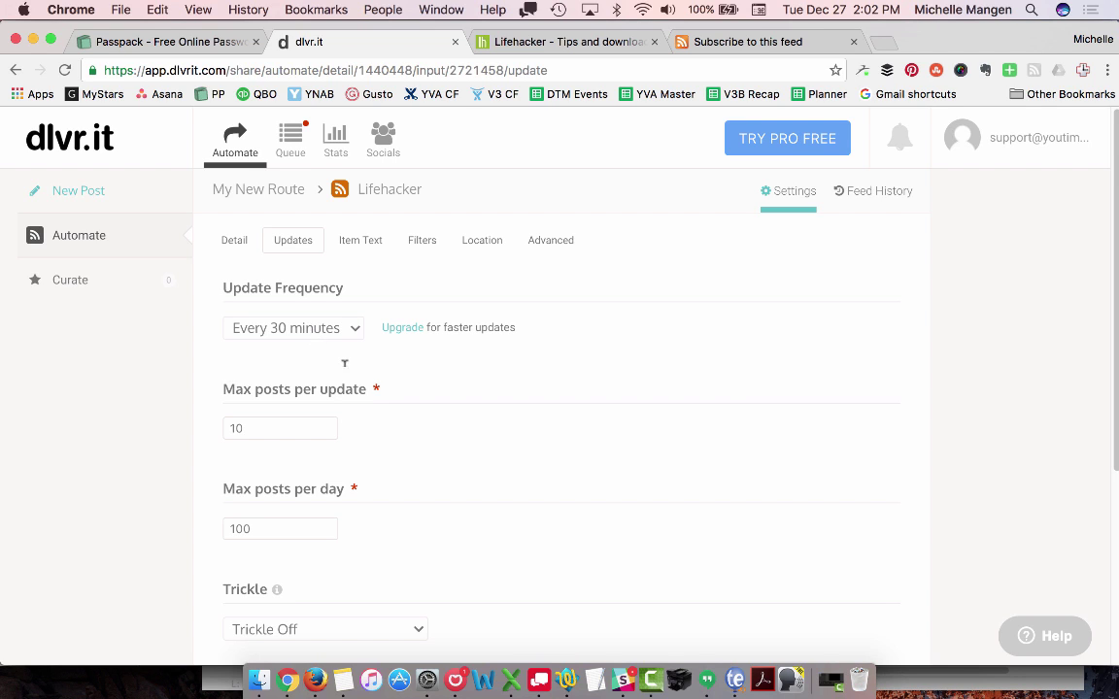
scroll(399, 434, "down", 3)
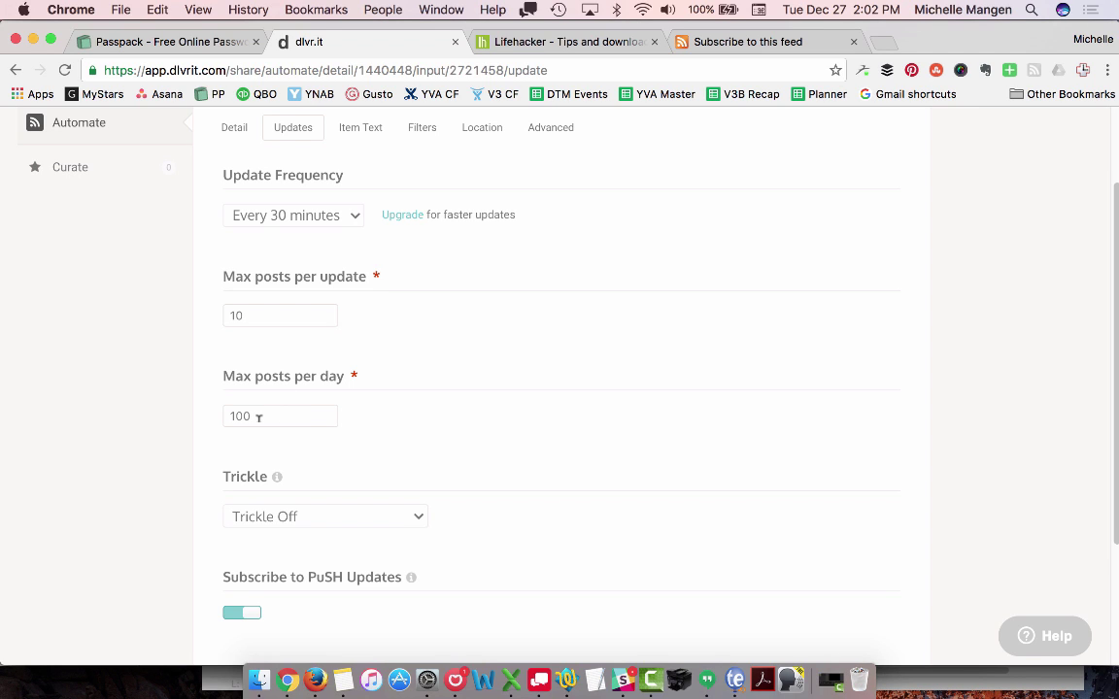
Set the feed to update every 3 hours, 1 post per update, 3 posts per day
left_click(262, 215)
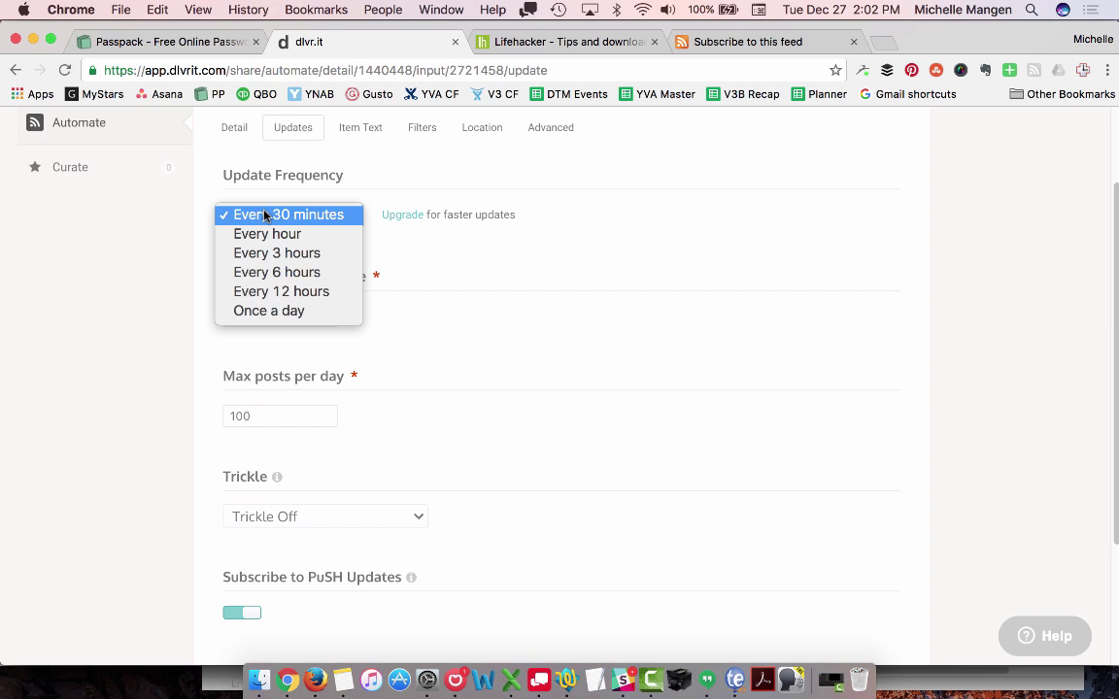
left_click(281, 253)
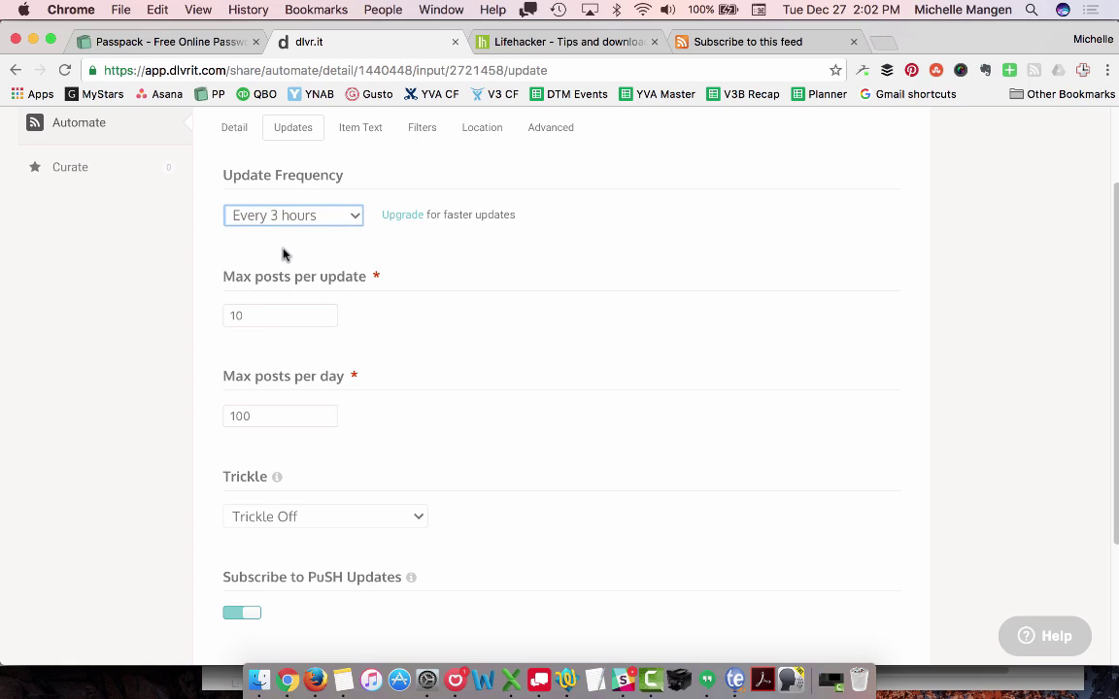
key("Tab")
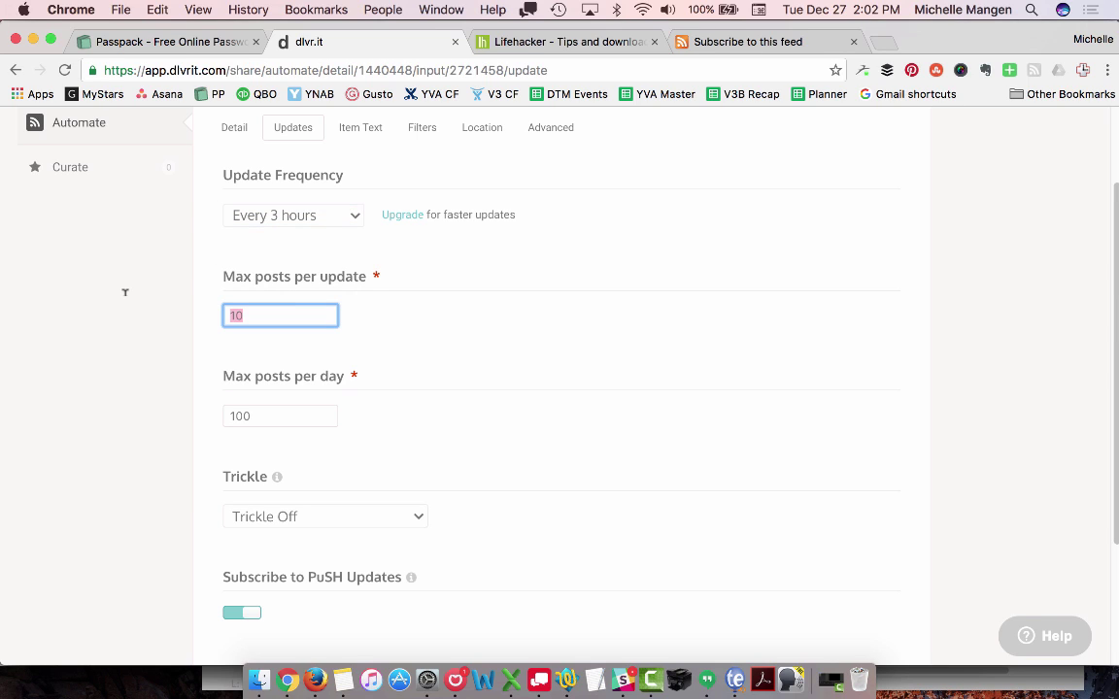
type("1")
key("Tab")
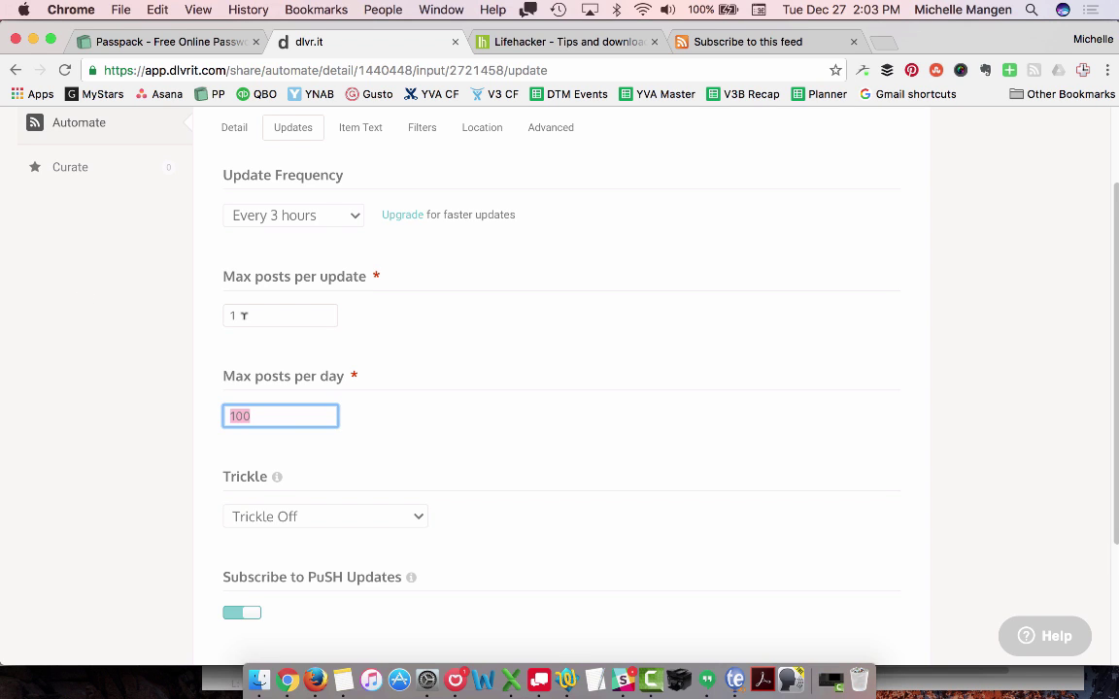
type("3")
key("Tab")
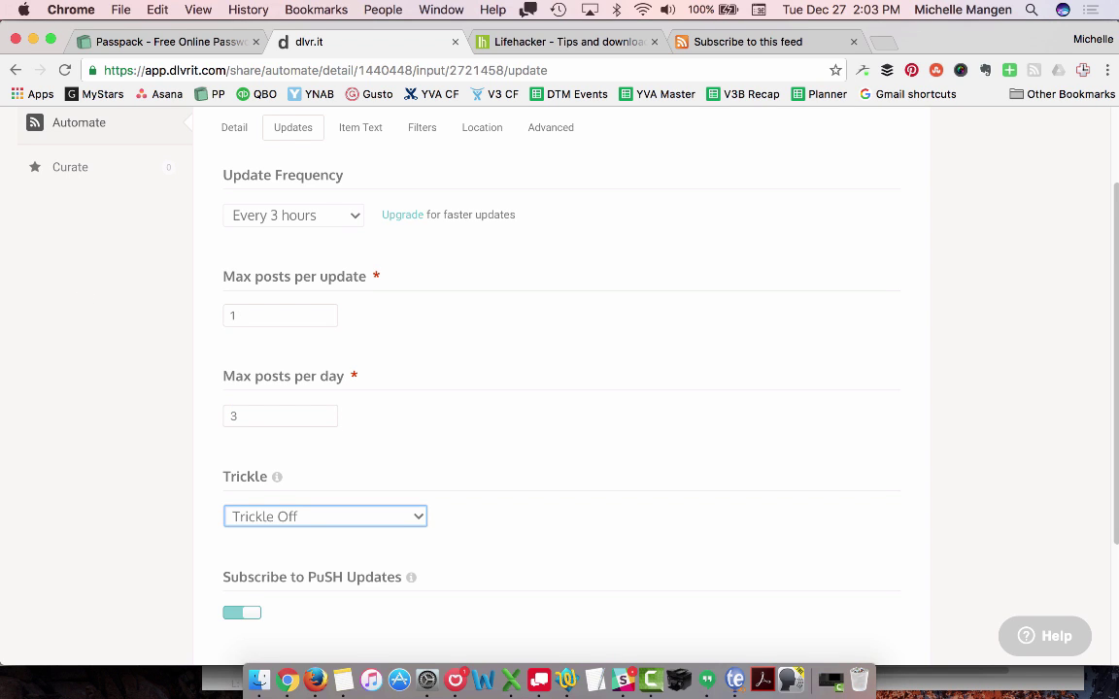
Leave Trickle Off and read the Trickle info help
scroll(455, 577, "down", 3)
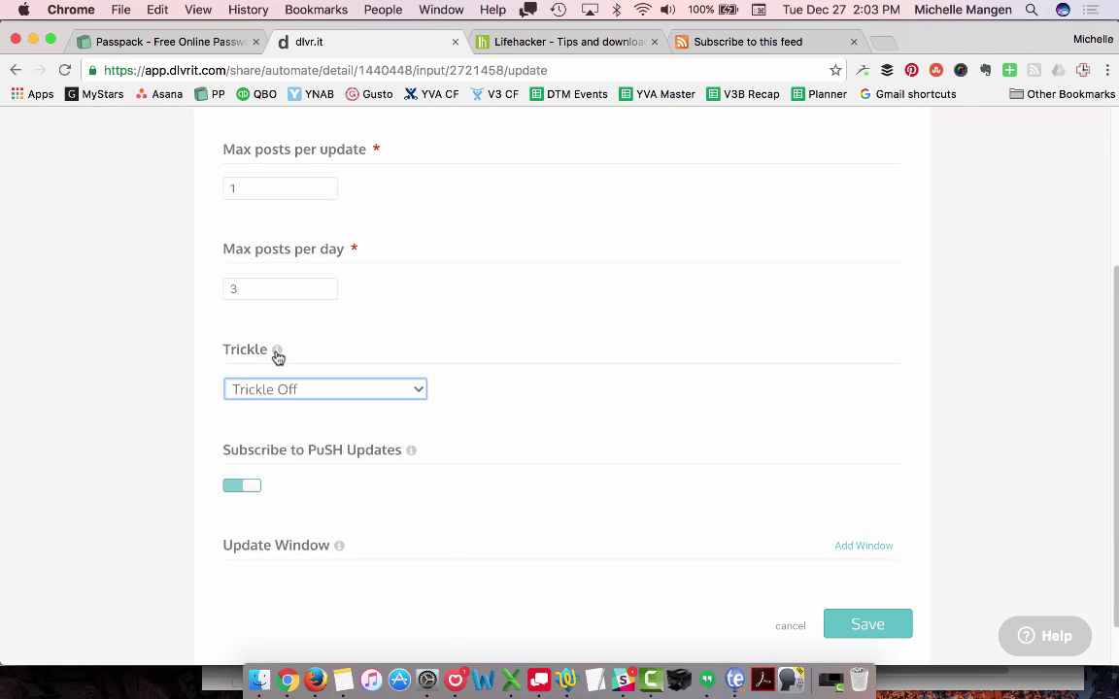
mouse_move(277, 352)
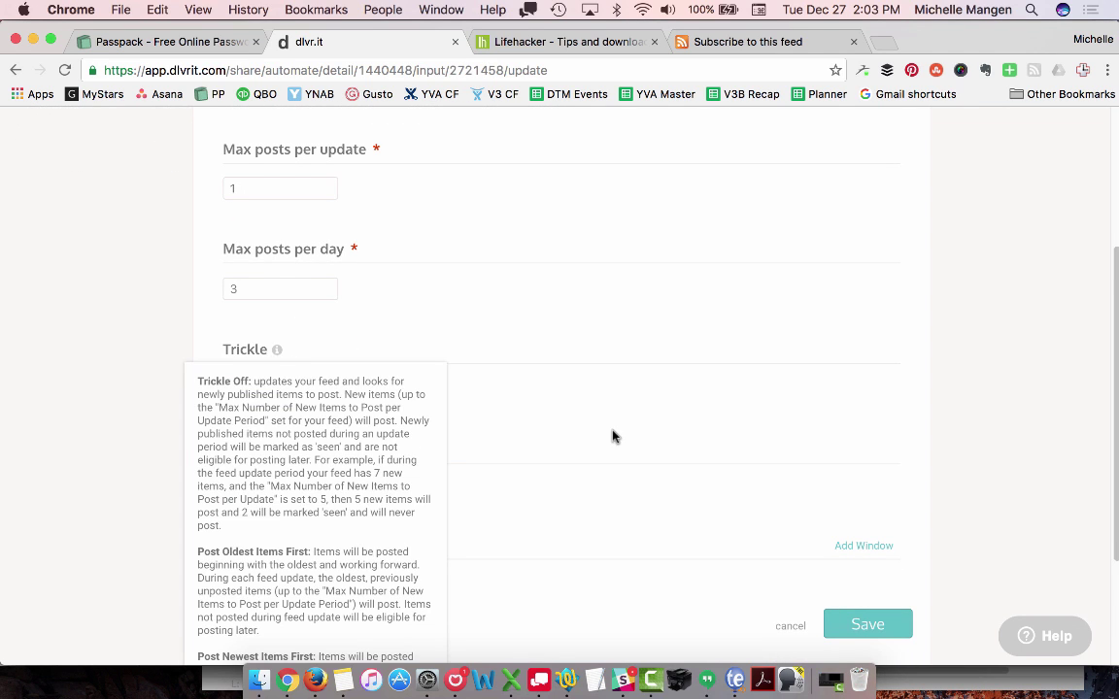
scroll(612, 437, "down", 3)
scroll(612, 437, "down", 1)
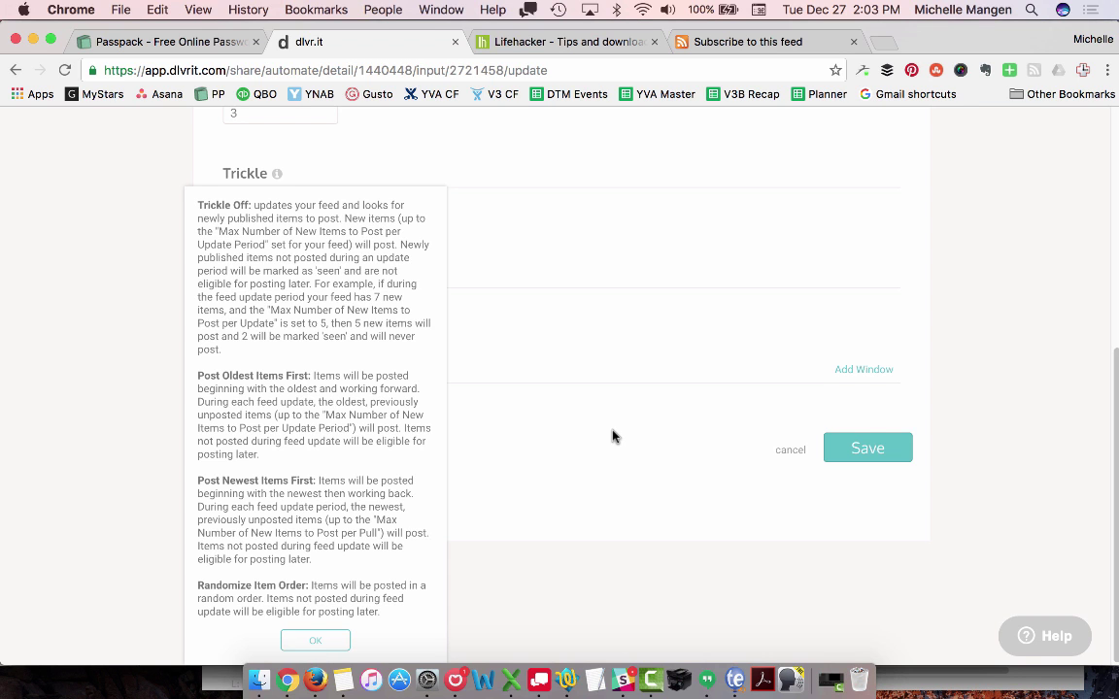
scroll(612, 437, "up", 10)
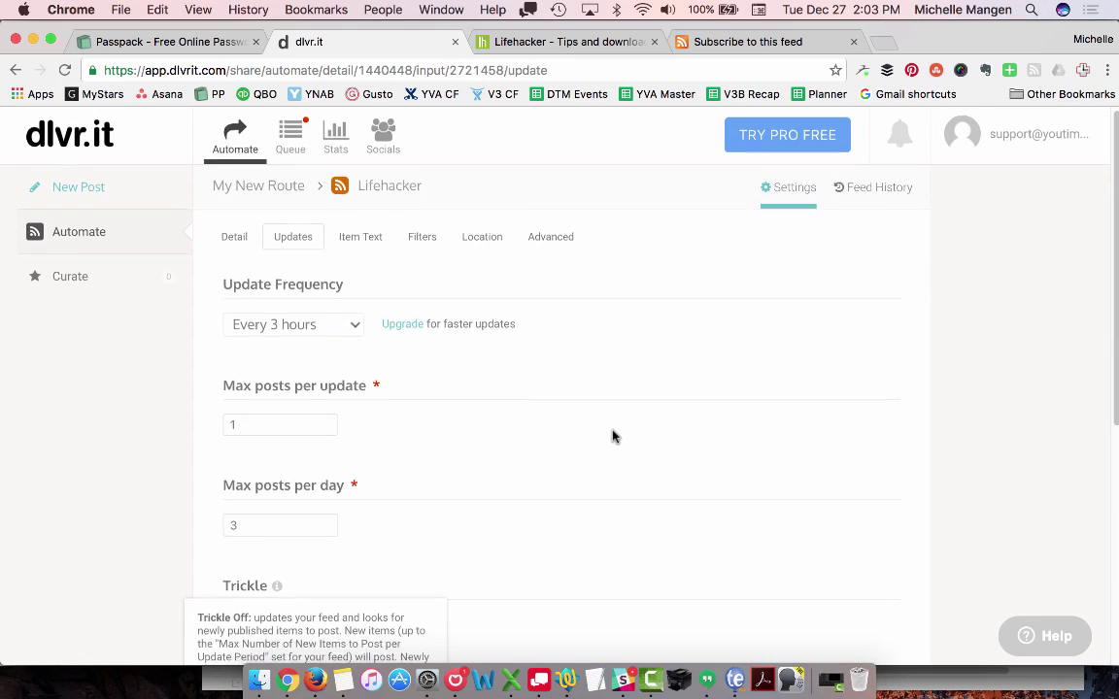
scroll(729, 436, "down", 10)
Save the update settings and reopen the Lifehacker feed on its Item Text settings
left_click(843, 446)
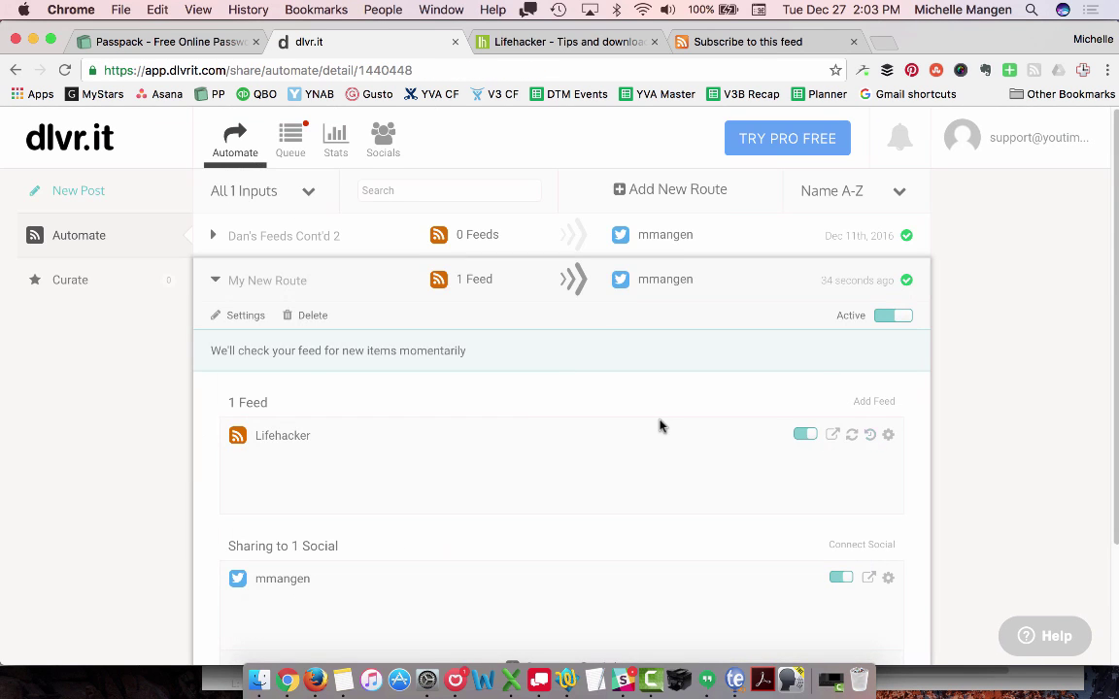
left_click(889, 434)
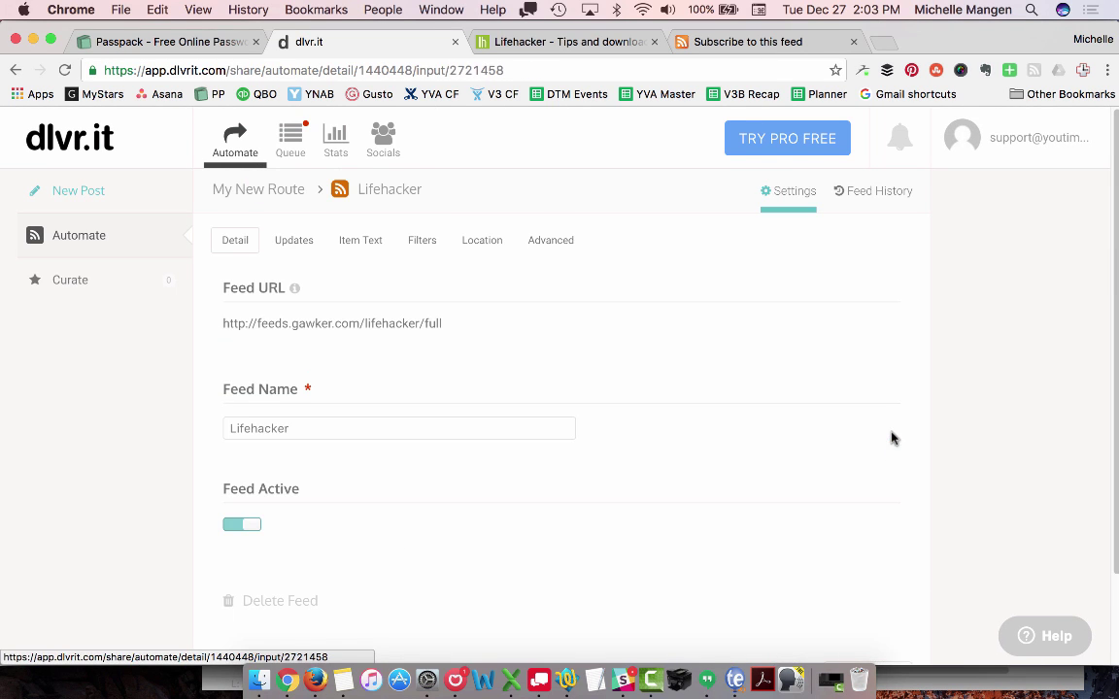
left_click(352, 244)
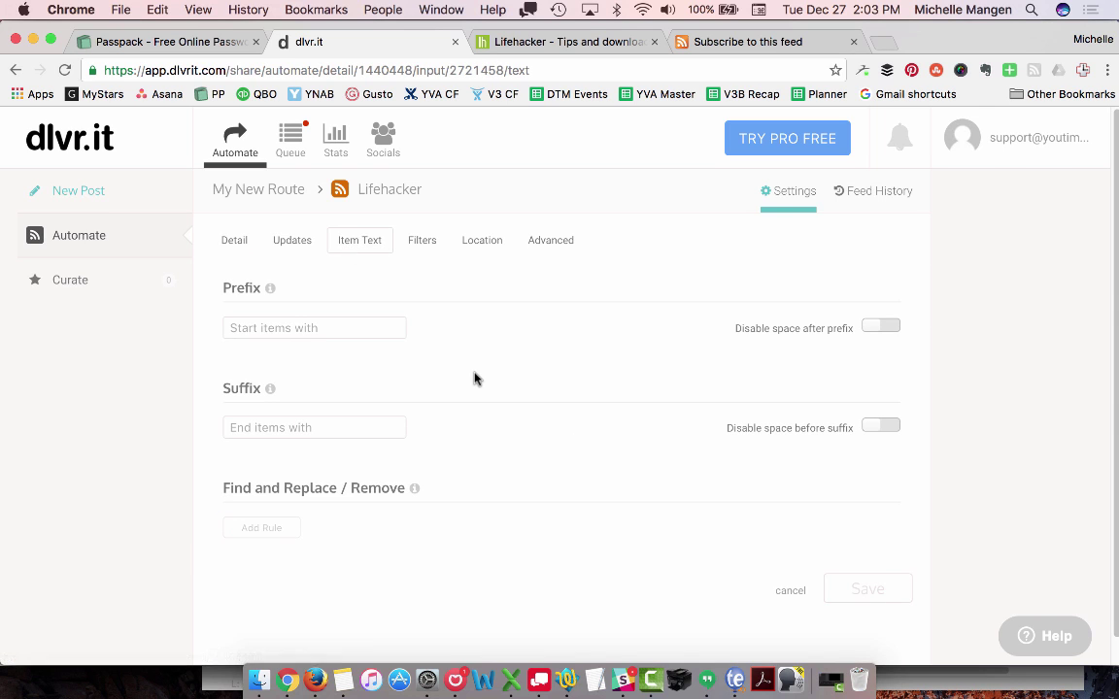
scroll(474, 379, "down", 1)
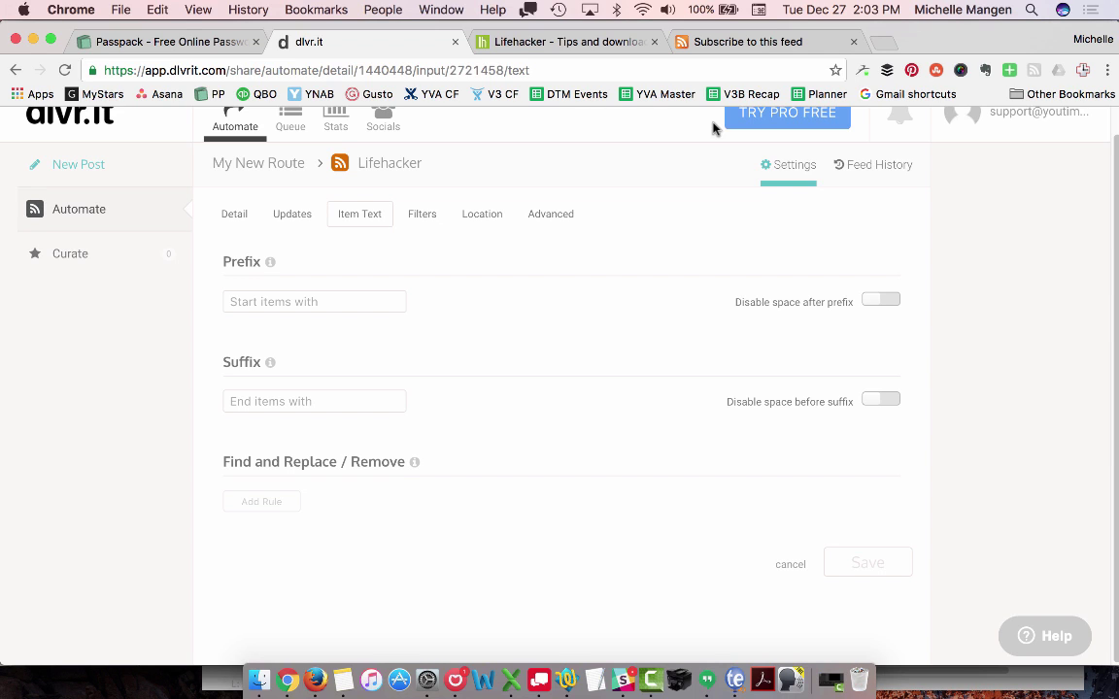
left_click(882, 41)
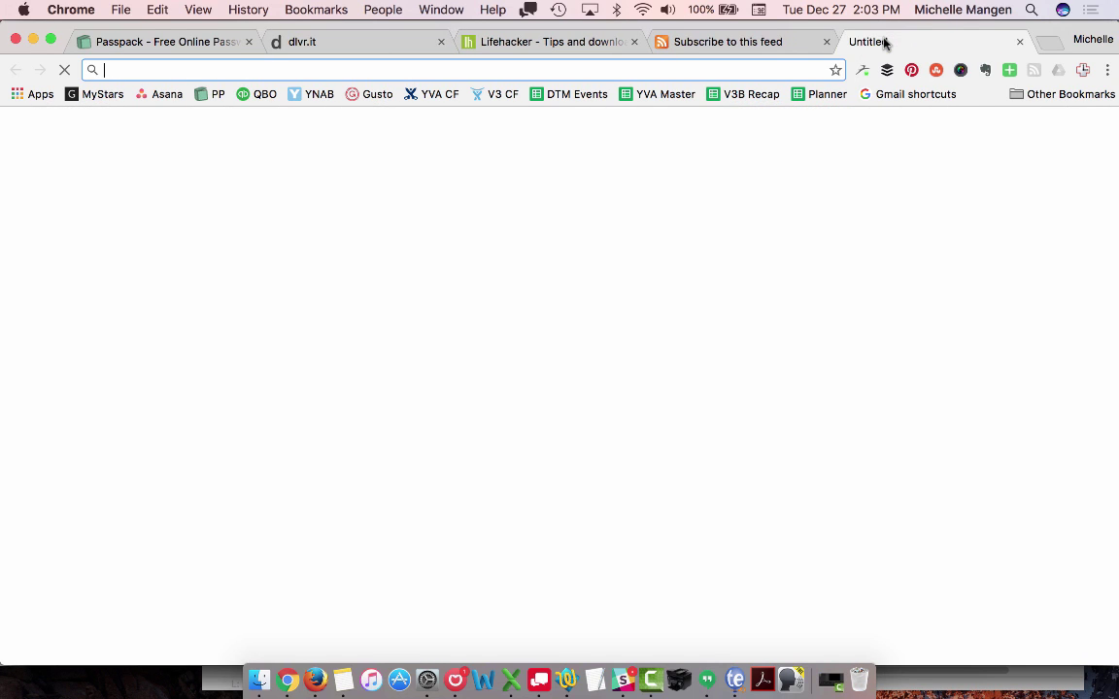
type("twitter ")
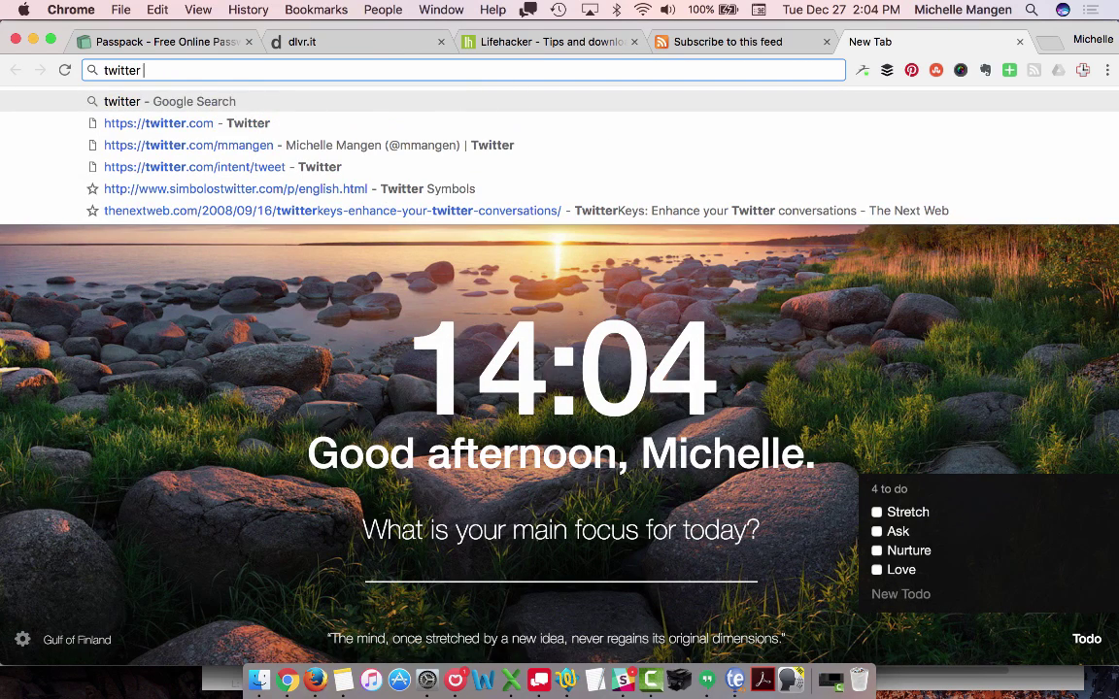
type("lifehacker")
key("Return")
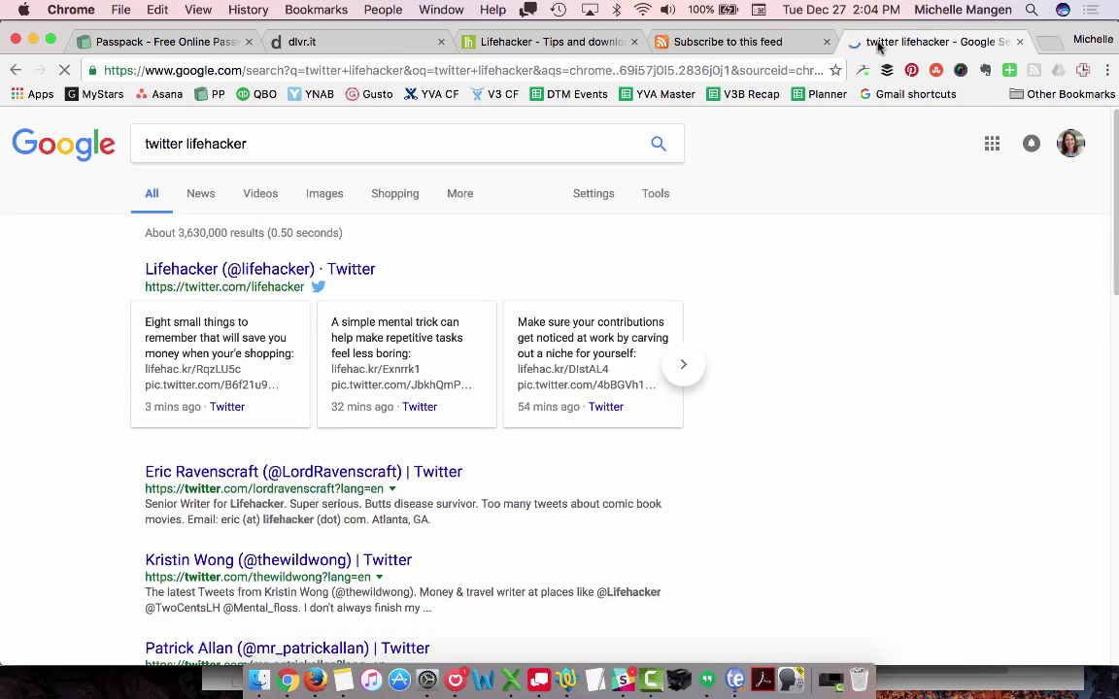
left_click(282, 281)
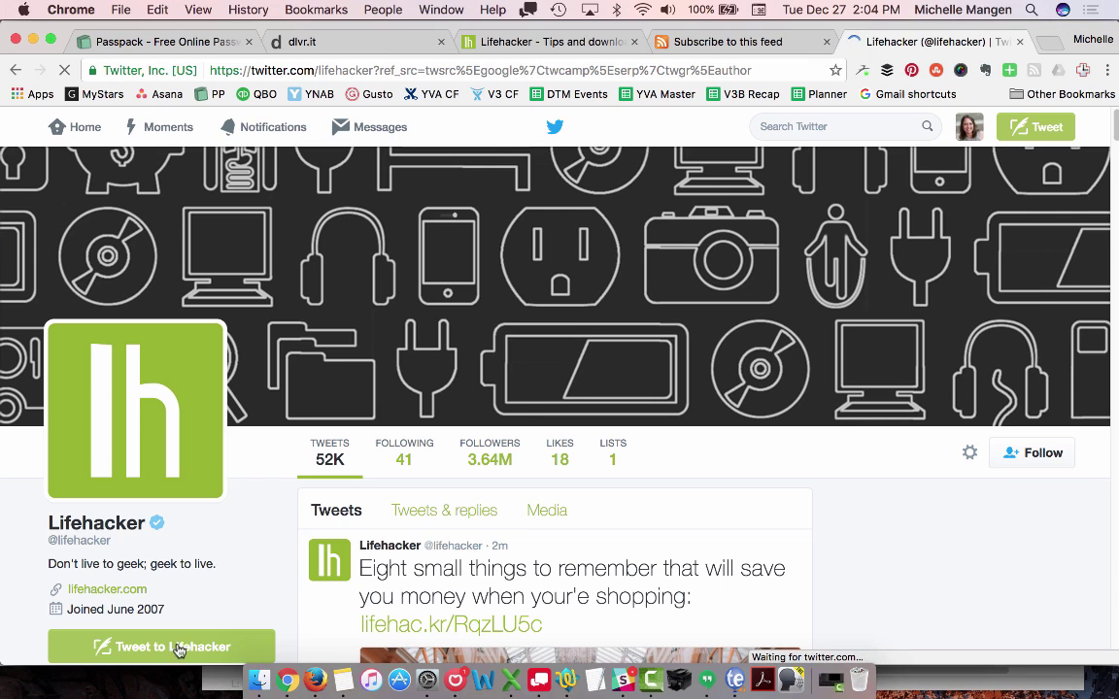
left_click(177, 647)
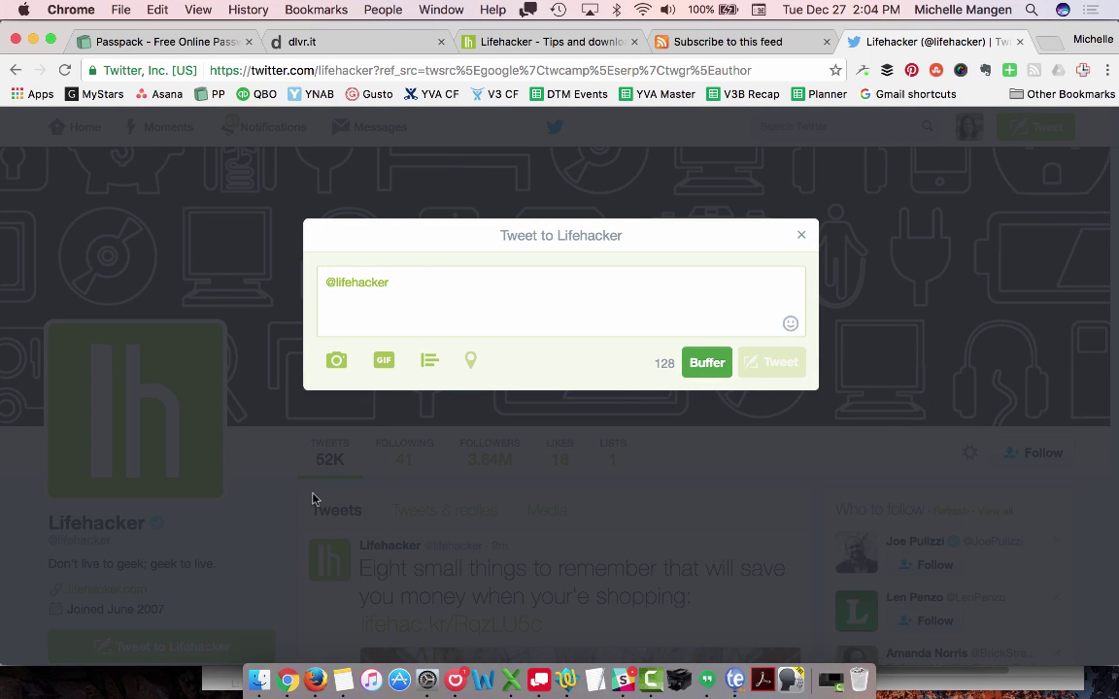
left_click_drag(429, 269, 275, 246)
key("super+c")
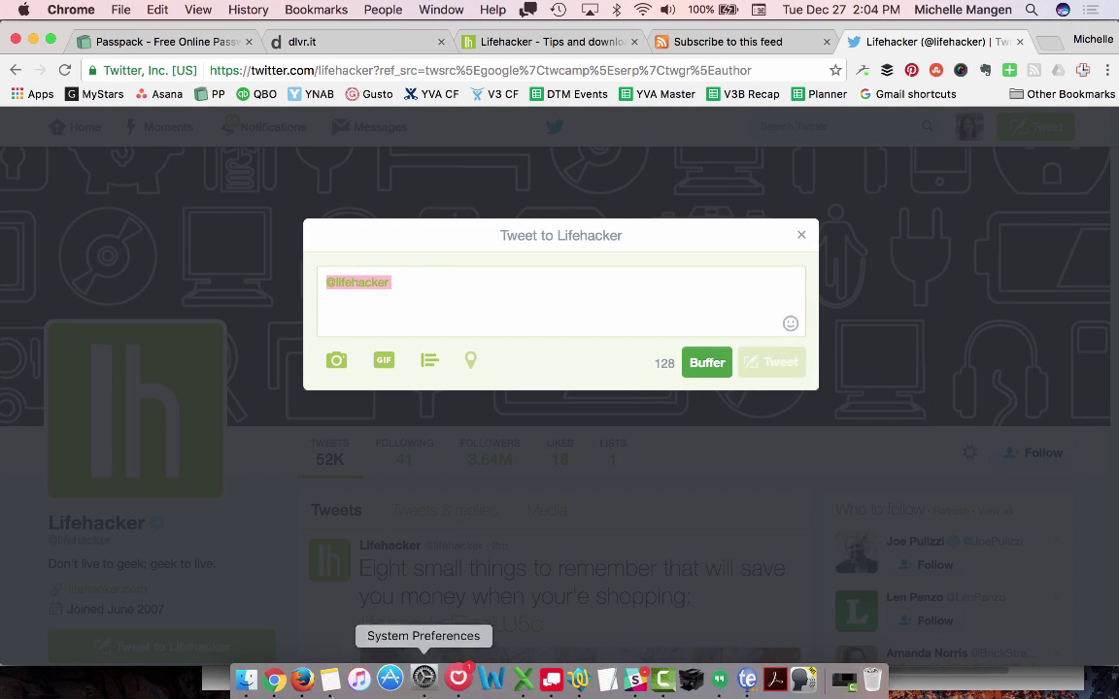
left_click(313, 41)
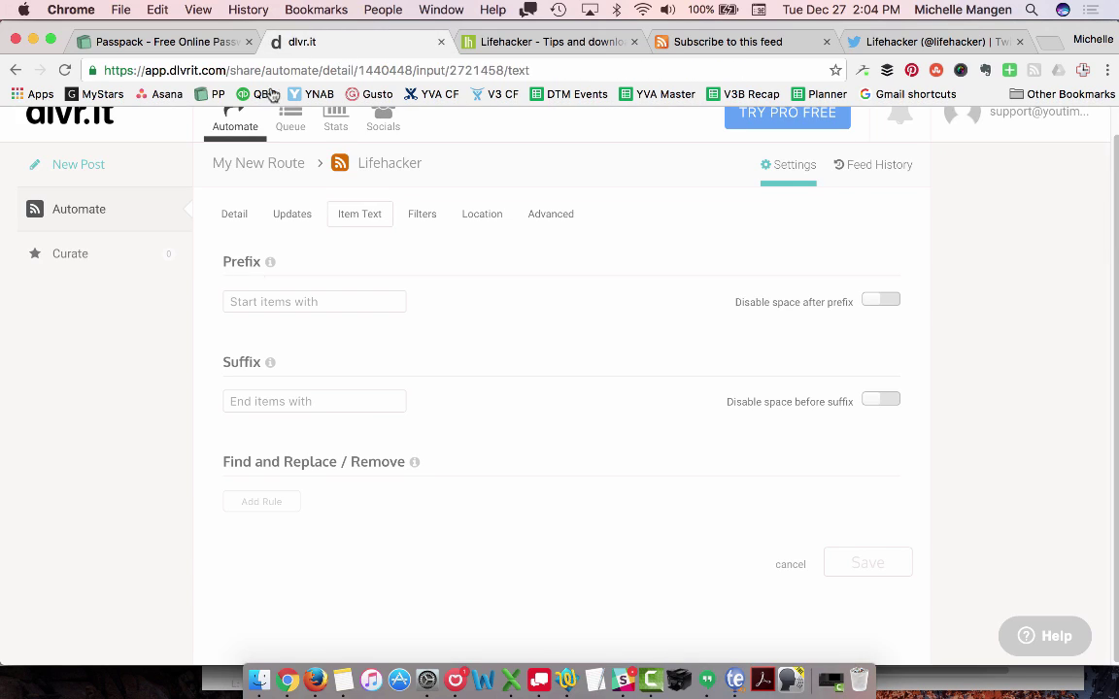
left_click(283, 401)
type("via")
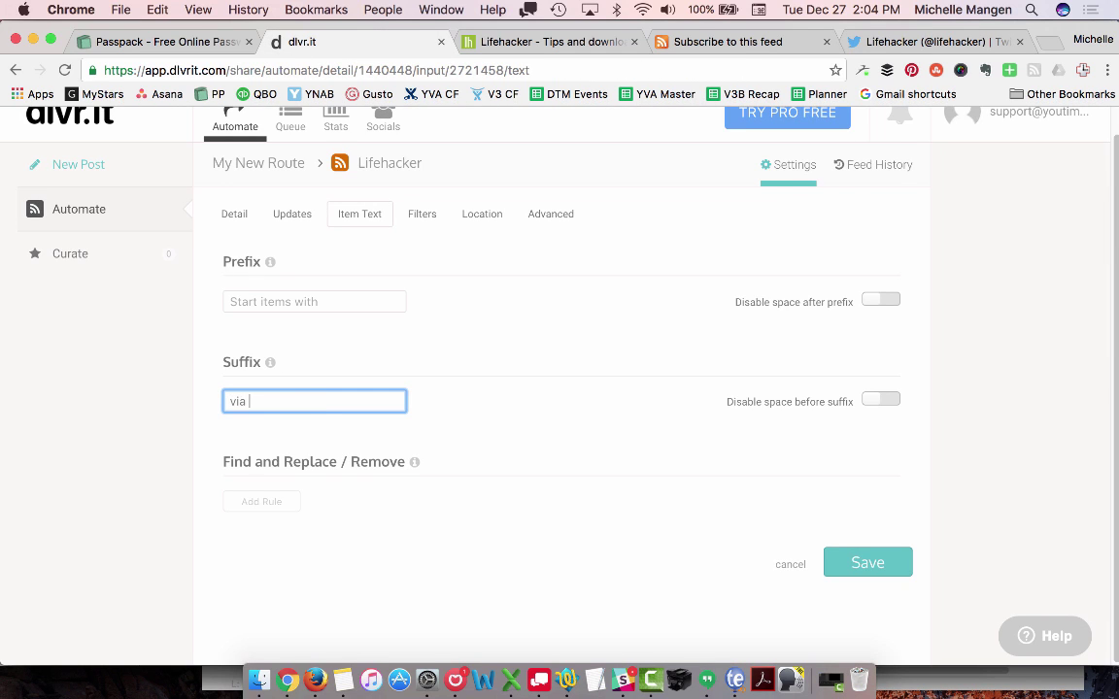
key("super+v")
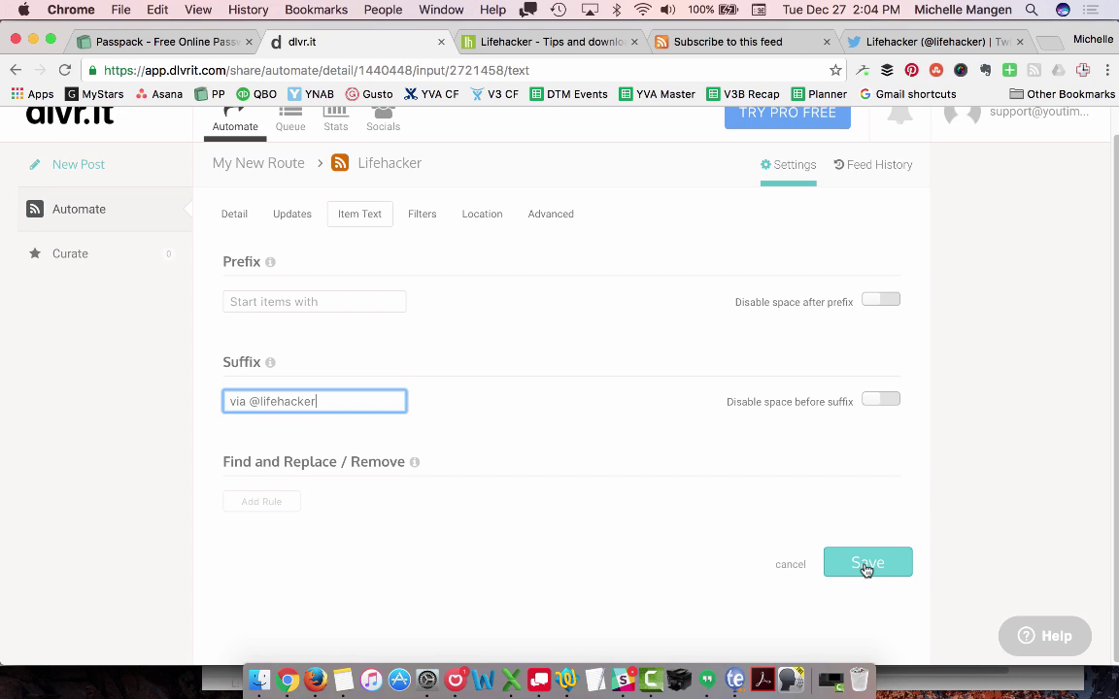
Review the Title and Content filters, leaving the must-contain and ignore term fields empty
left_click(424, 215)
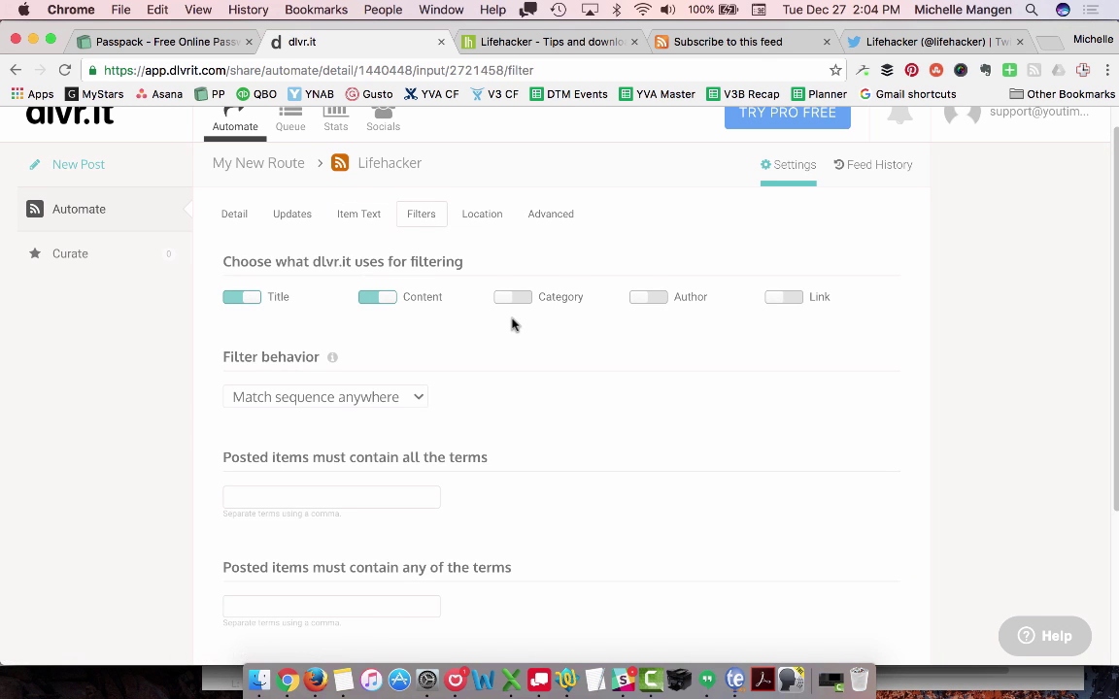
scroll(514, 324, "down", 3)
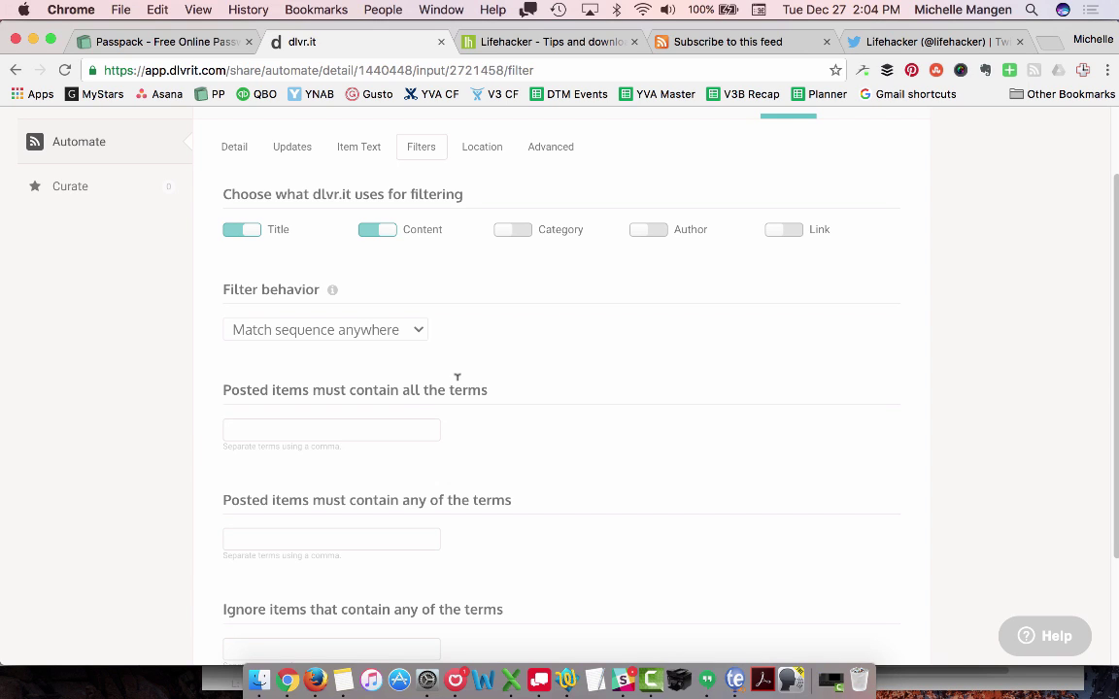
left_click(399, 428)
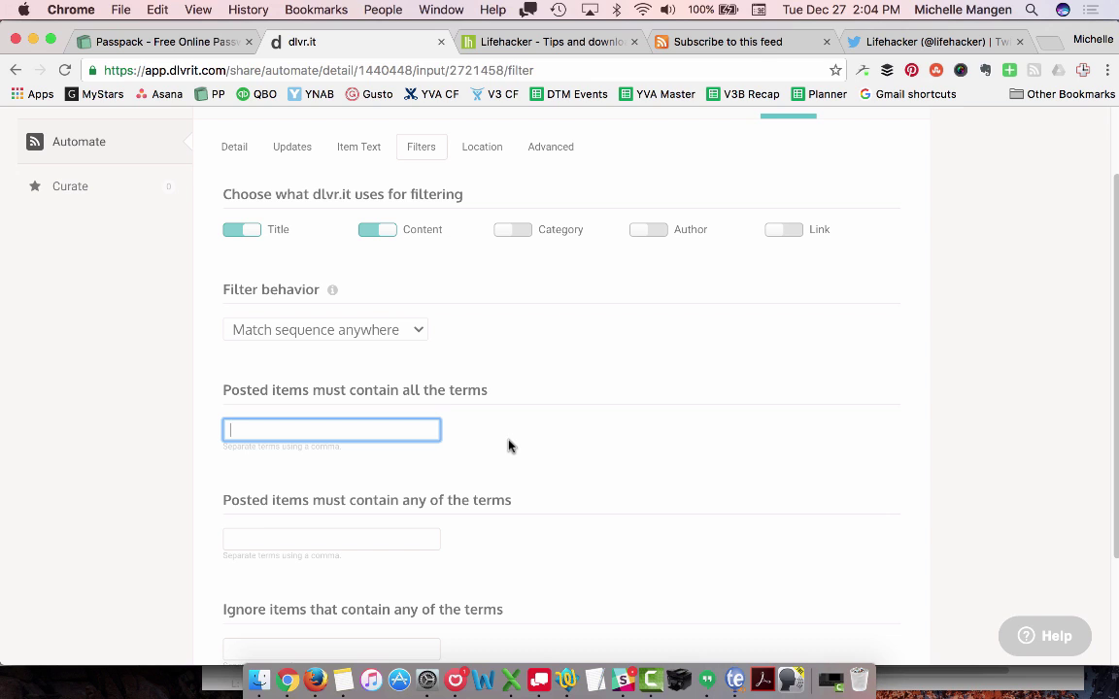
scroll(508, 445, "down", 3)
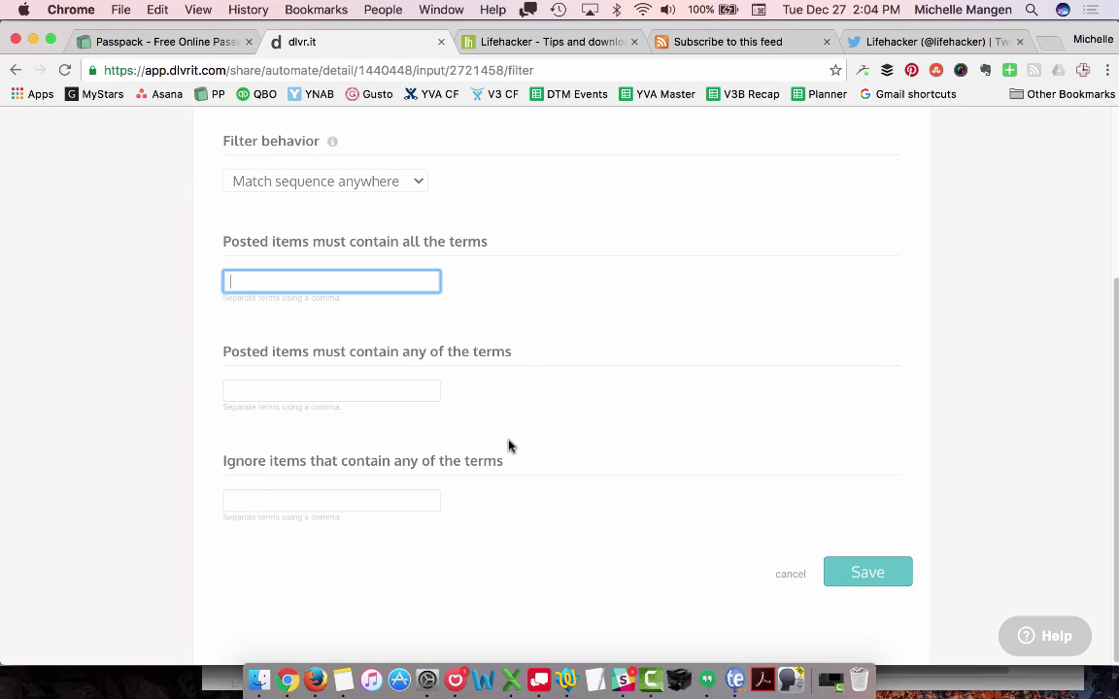
left_click(281, 493)
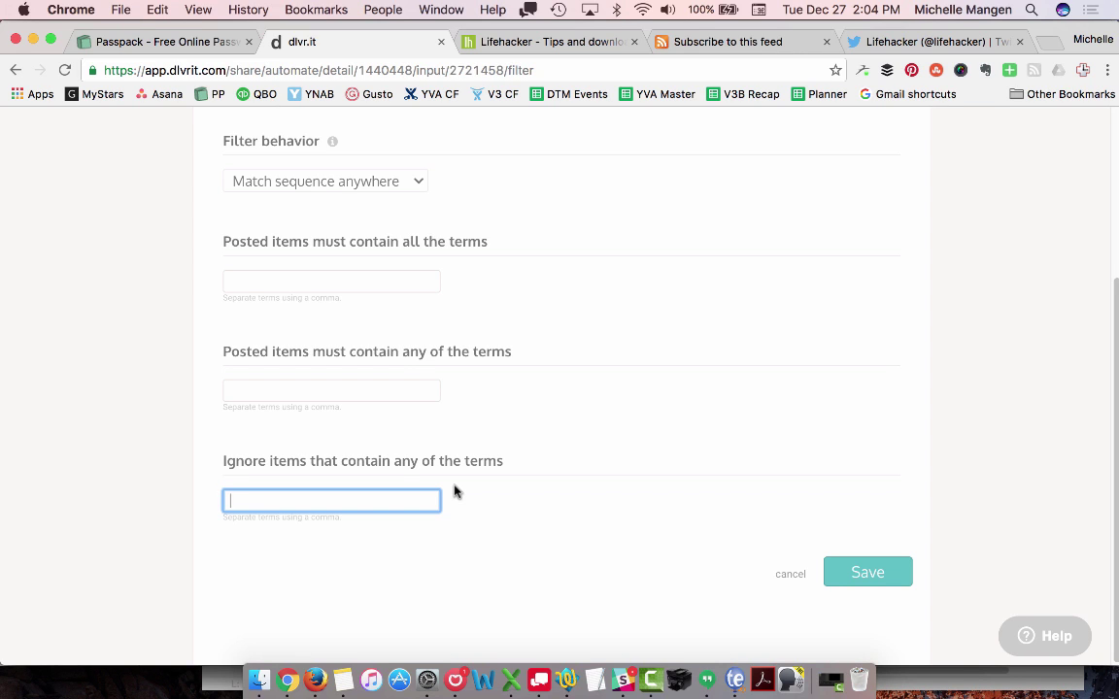
scroll(455, 493, "up", 3)
scroll(455, 492, "up", 1)
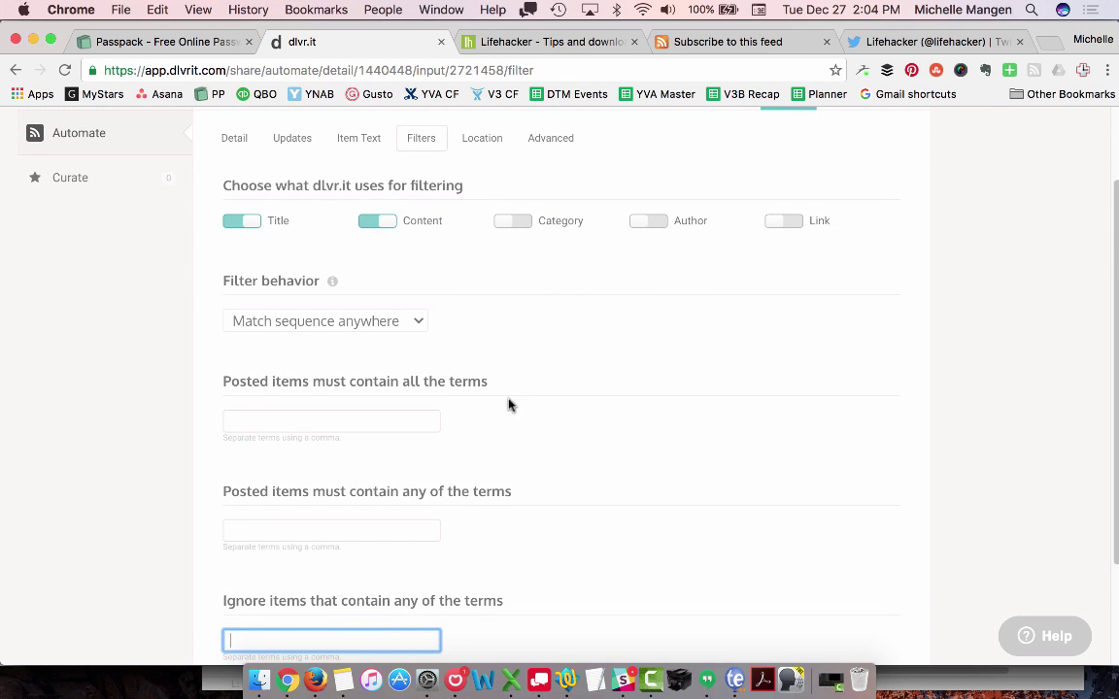
scroll(510, 405, "up", 2)
Check Location stays off, then review Advanced options: Prefer Summary Content, photo posting, Open Graph Tags First
left_click(486, 233)
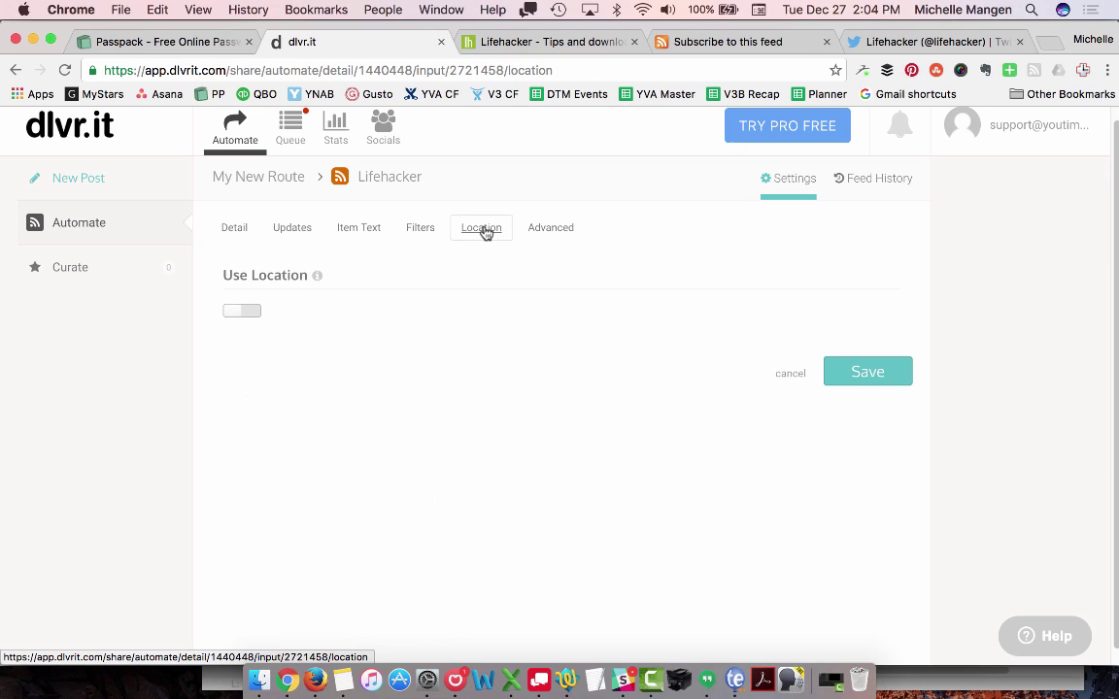
left_click(535, 231)
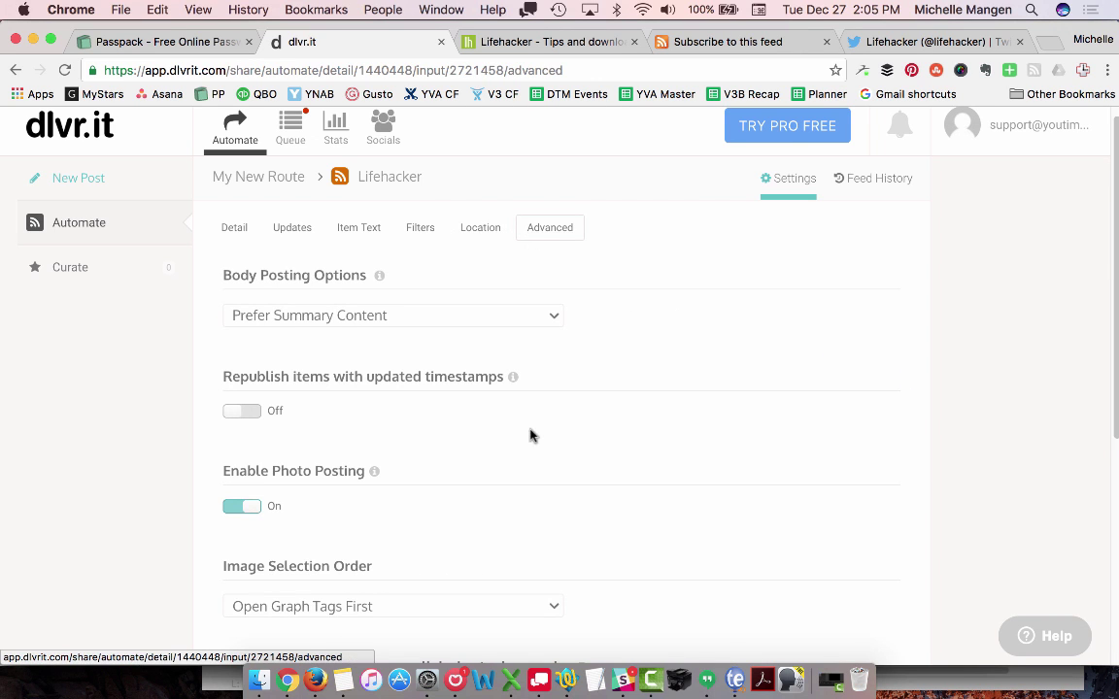
scroll(530, 436, "down", 2)
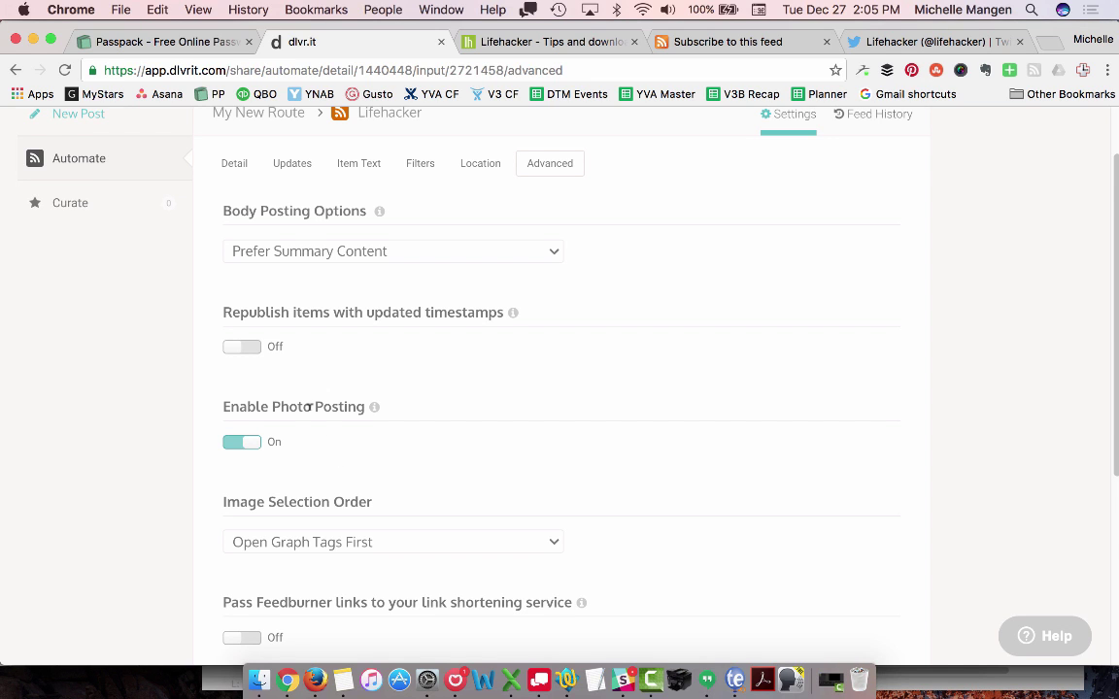
scroll(308, 406, "down", 2)
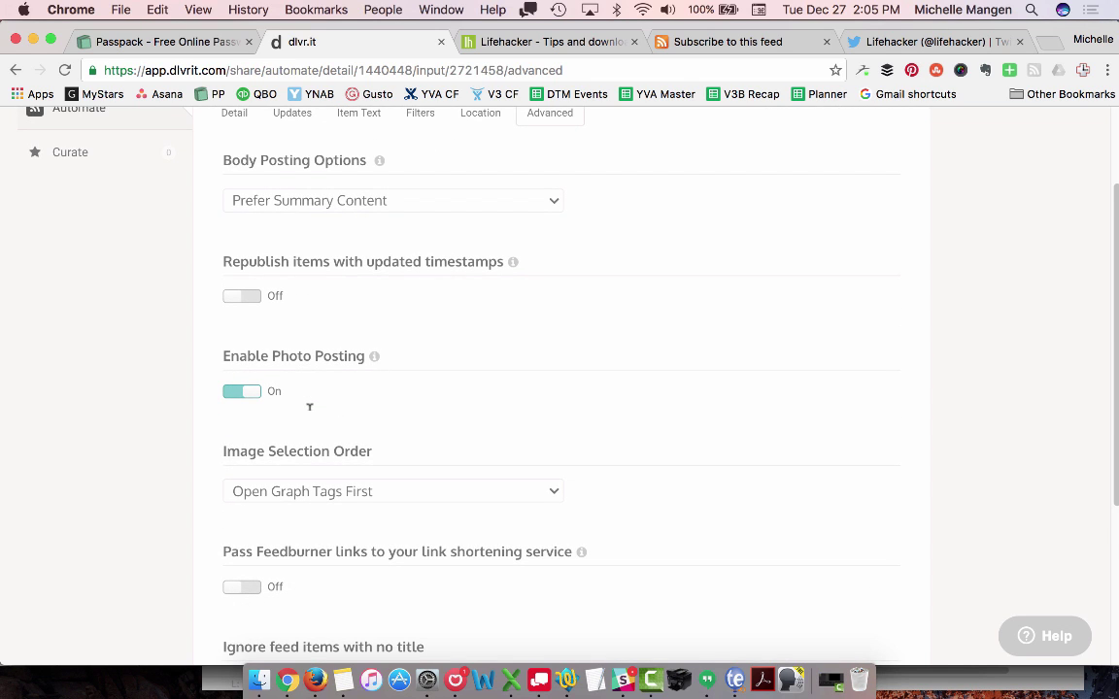